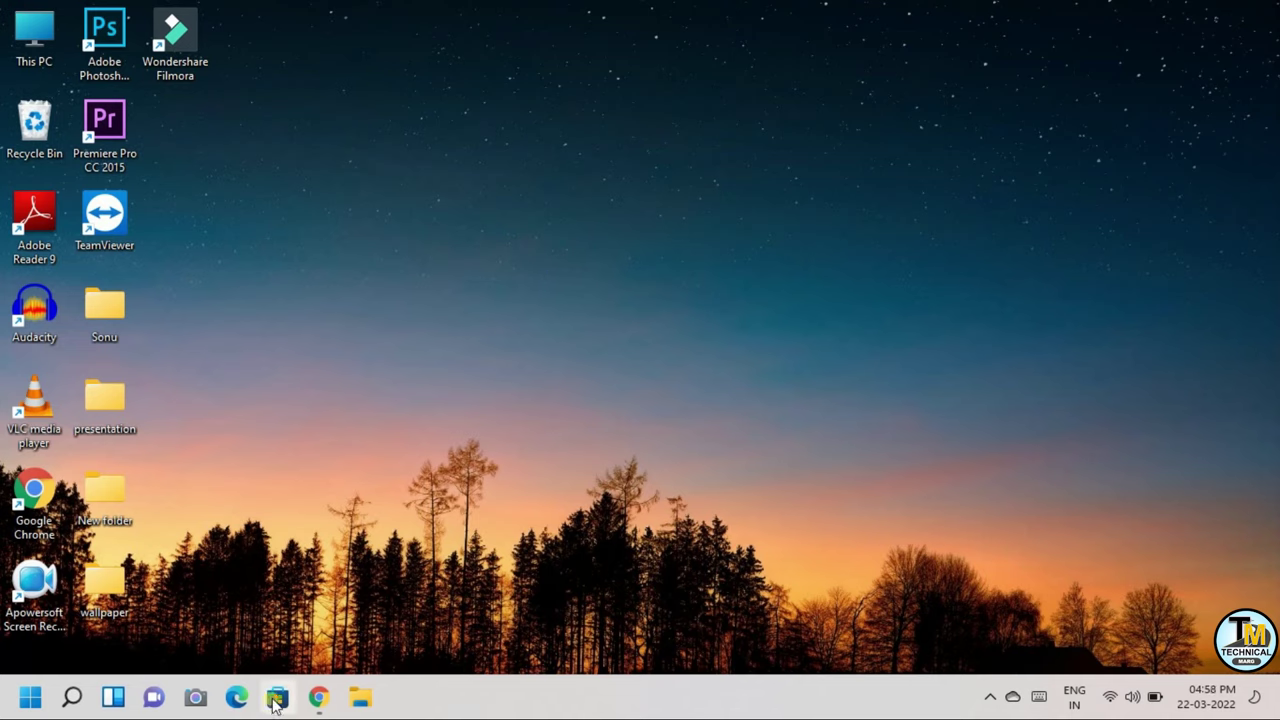
- Switch to Google Chrome and search Google for "windows 11 iso file download"
left_click(307, 704)
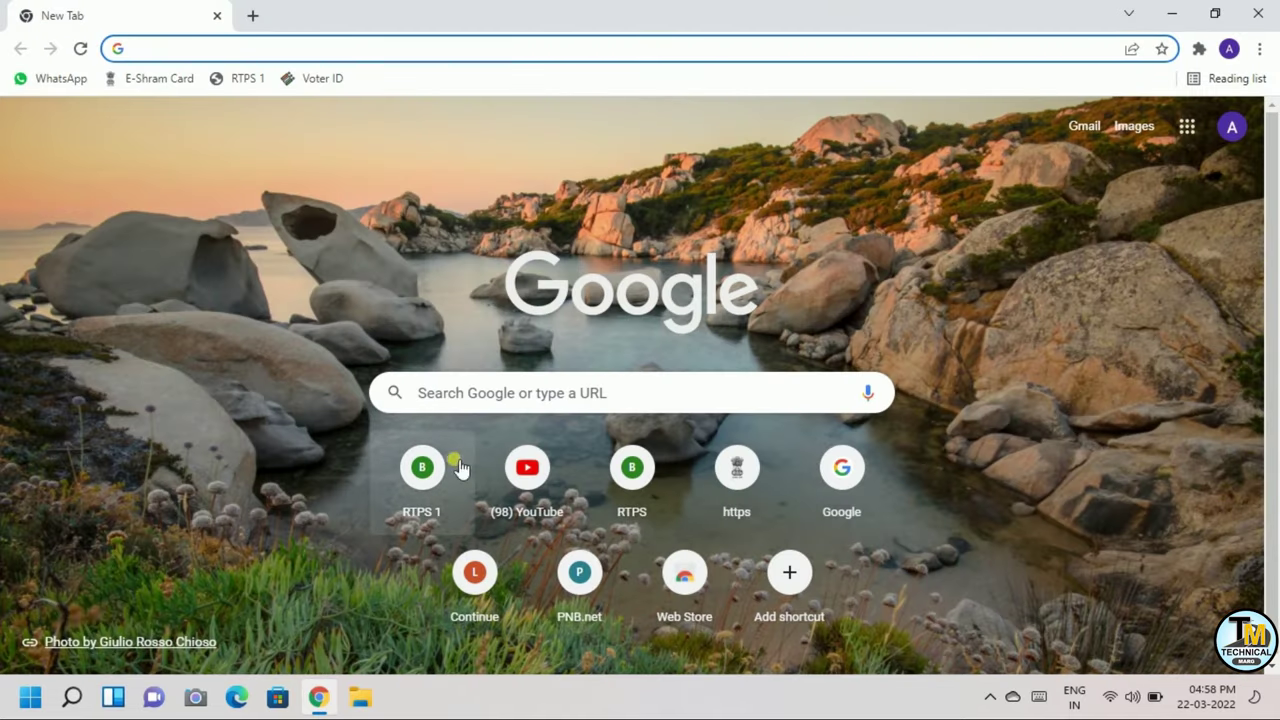
left_click(502, 394)
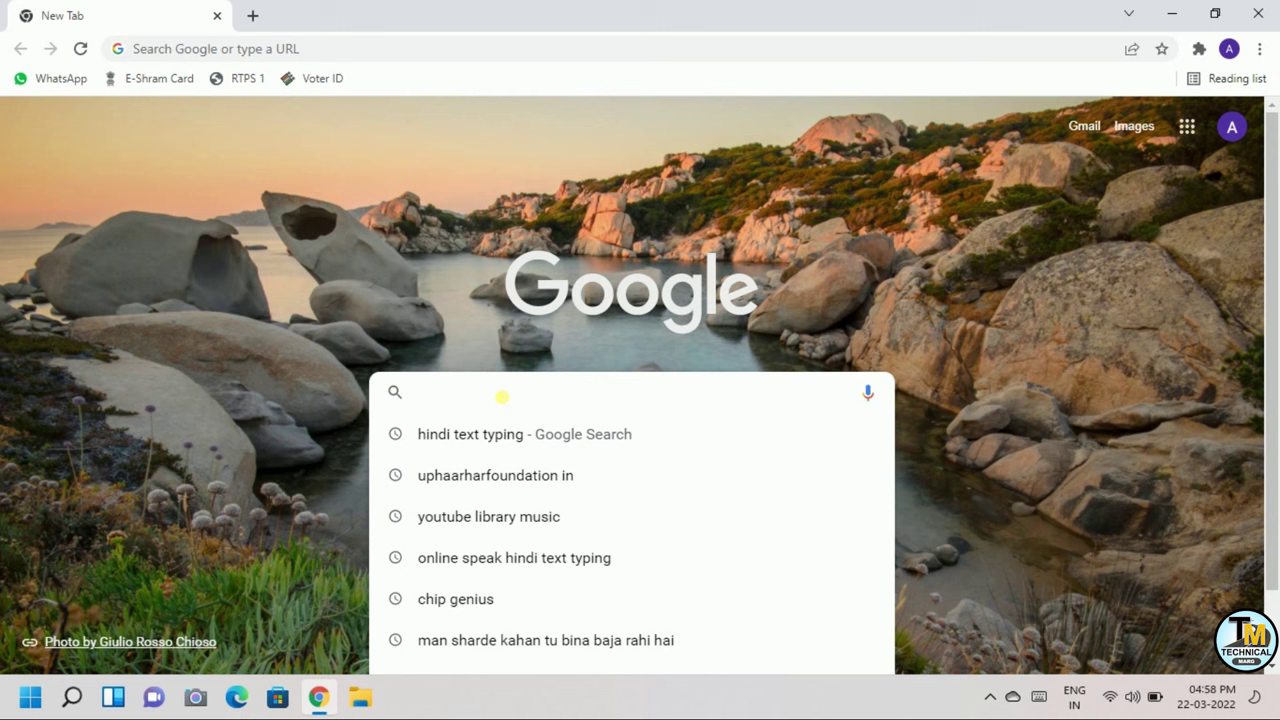
type("wi")
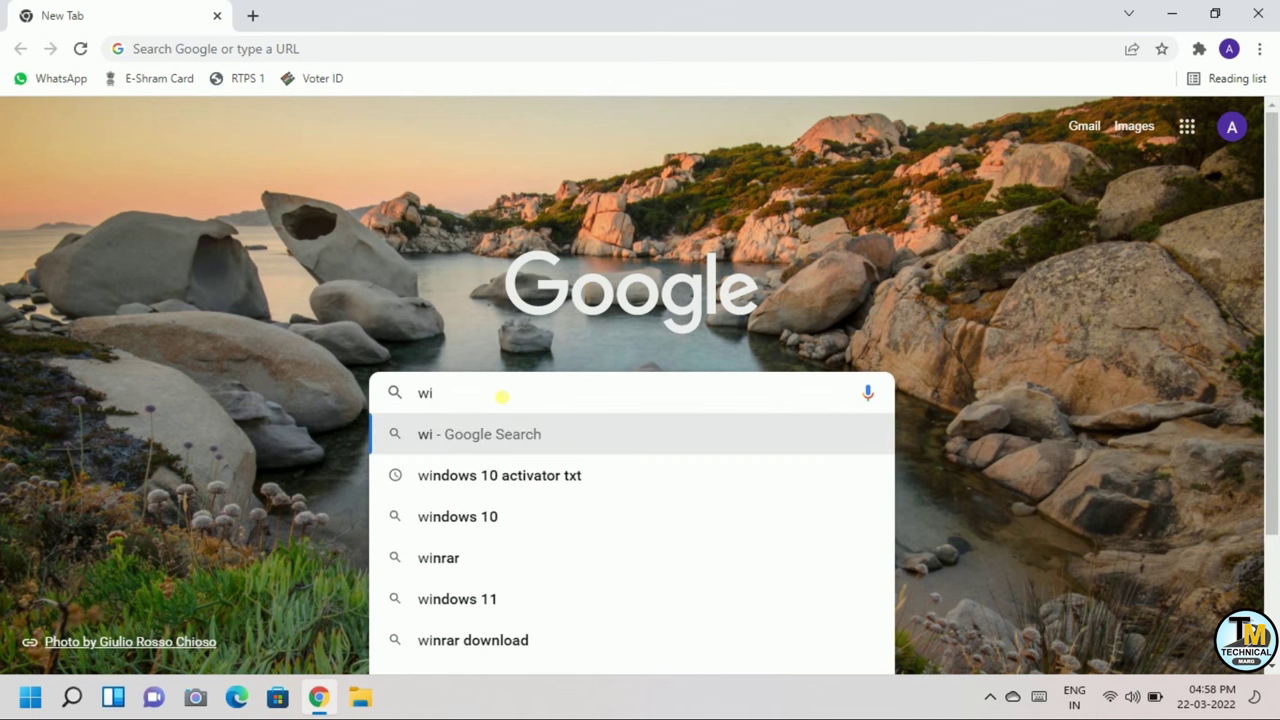
type("ndows 11 iso file download")
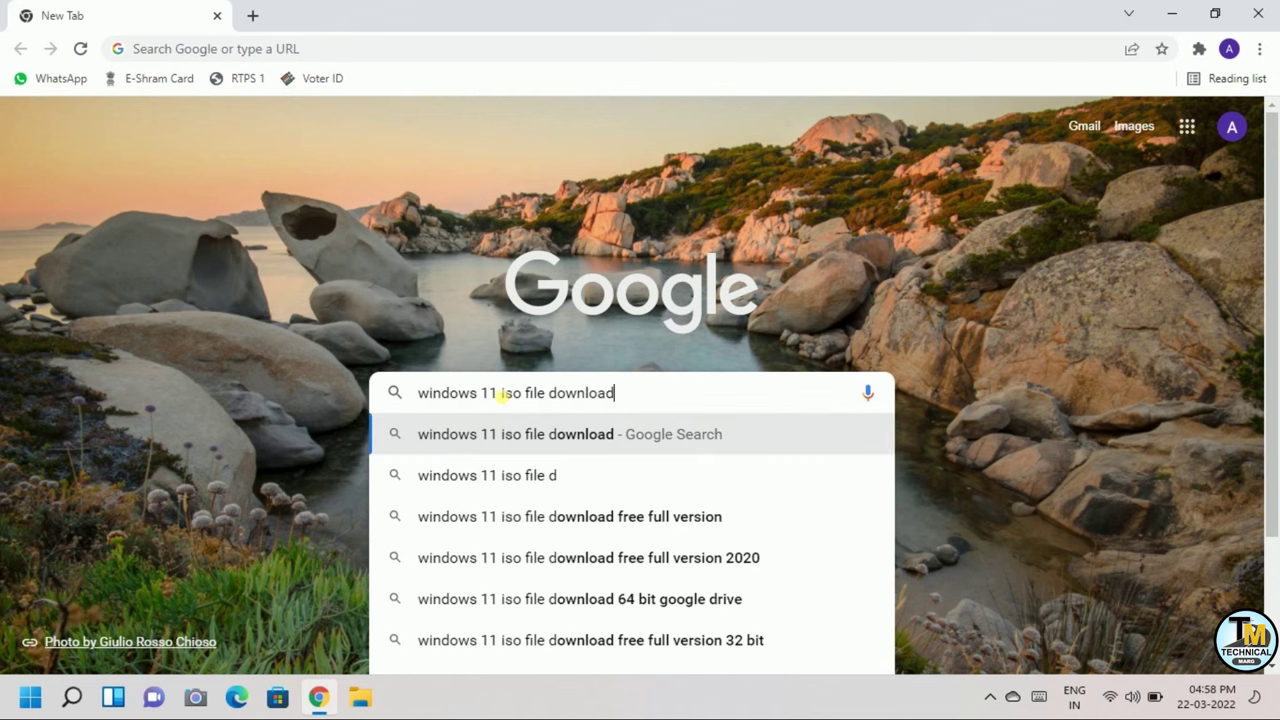
key("Return")
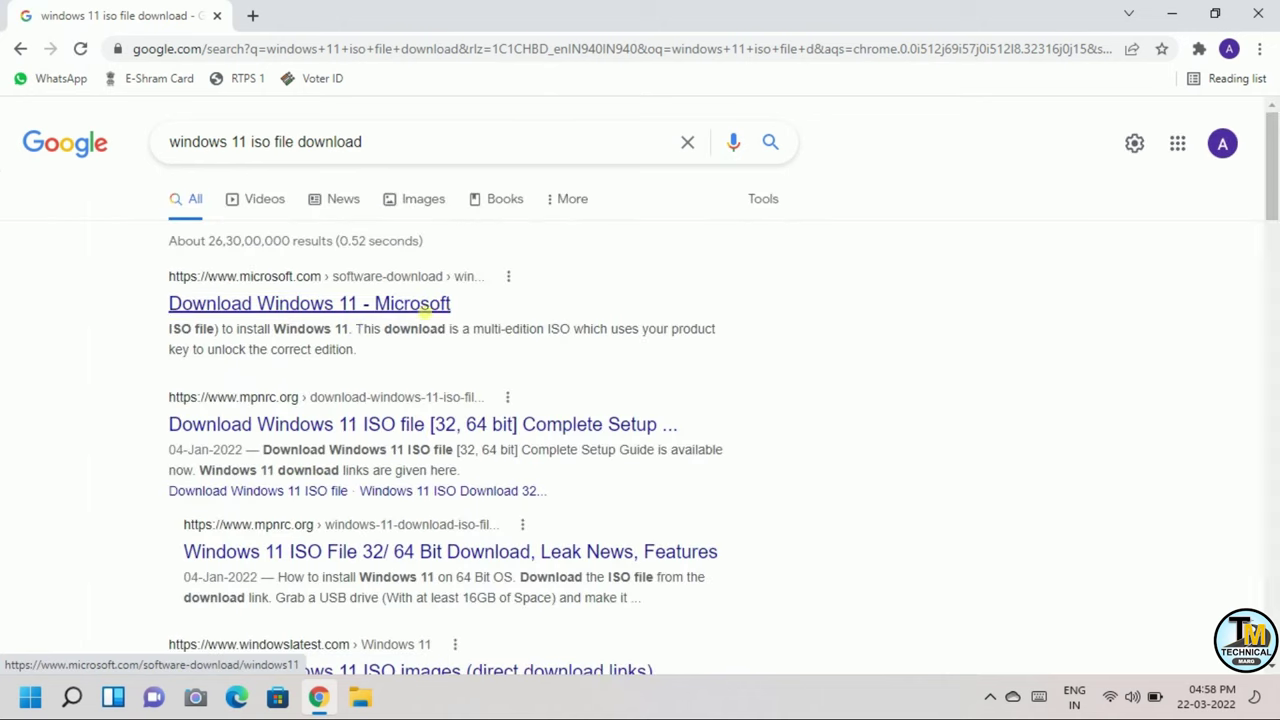
- Open Microsoft's "Download Windows 11" search result in a new tab and switch to that tab
right_click(306, 310)
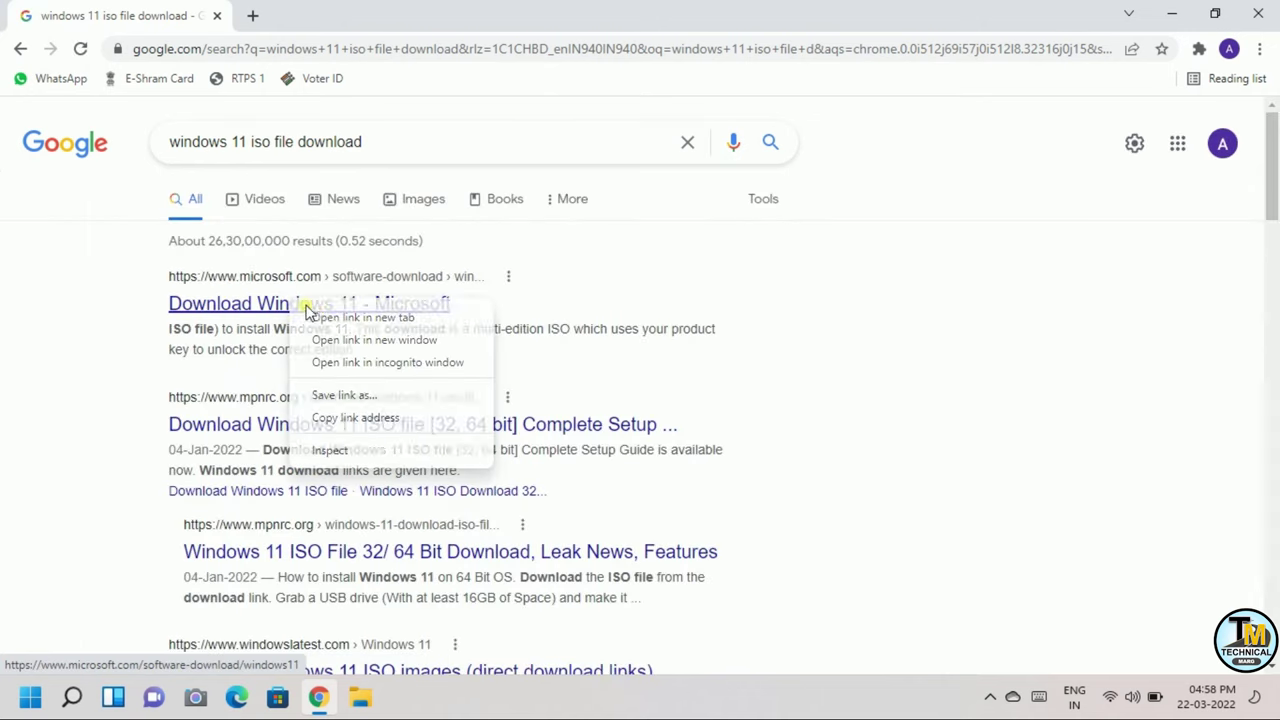
left_click(324, 318)
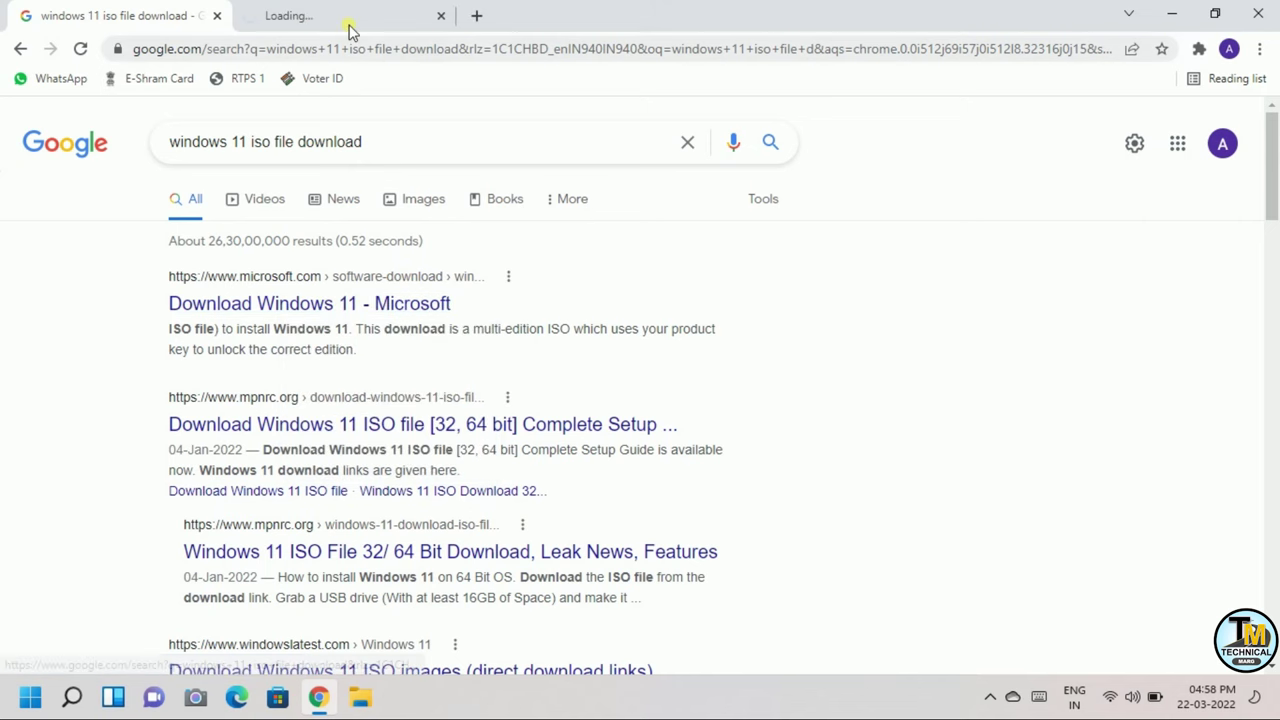
left_click(330, 18)
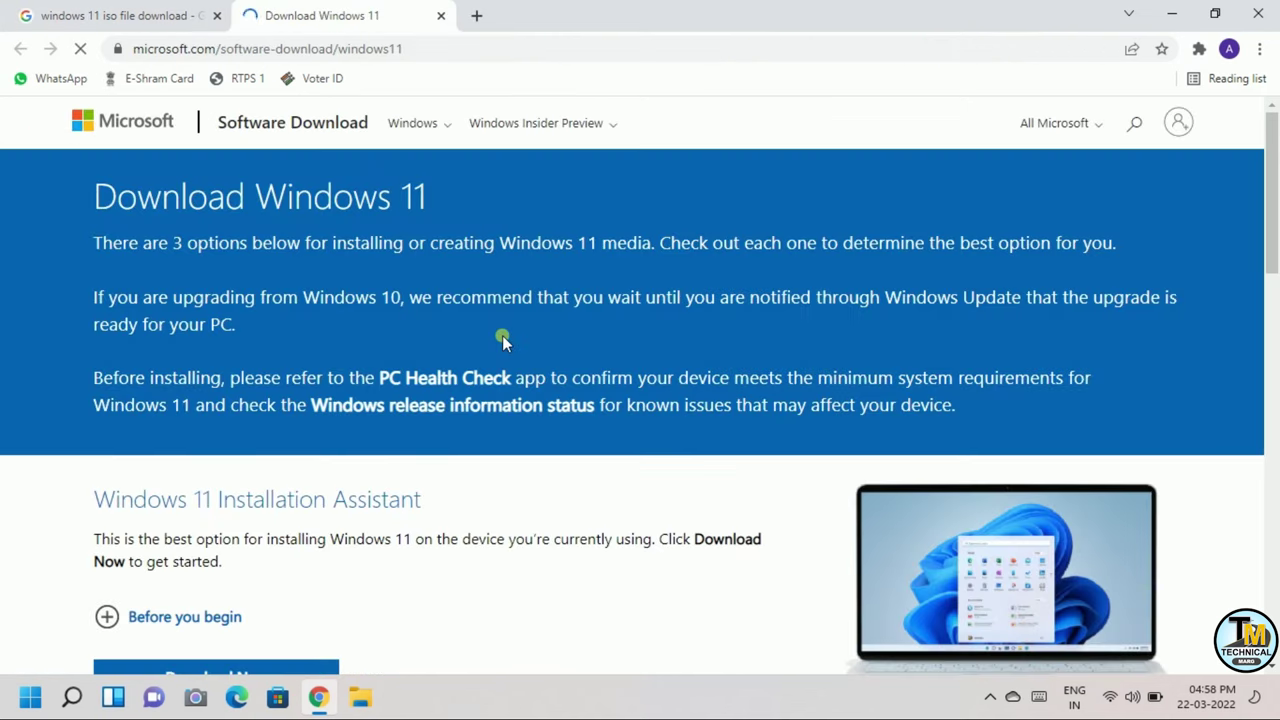
- Choose Windows 11 (multi-edition ISO) in the Disk Image (ISO) section and request the download
scroll(503, 341, "down", 5)
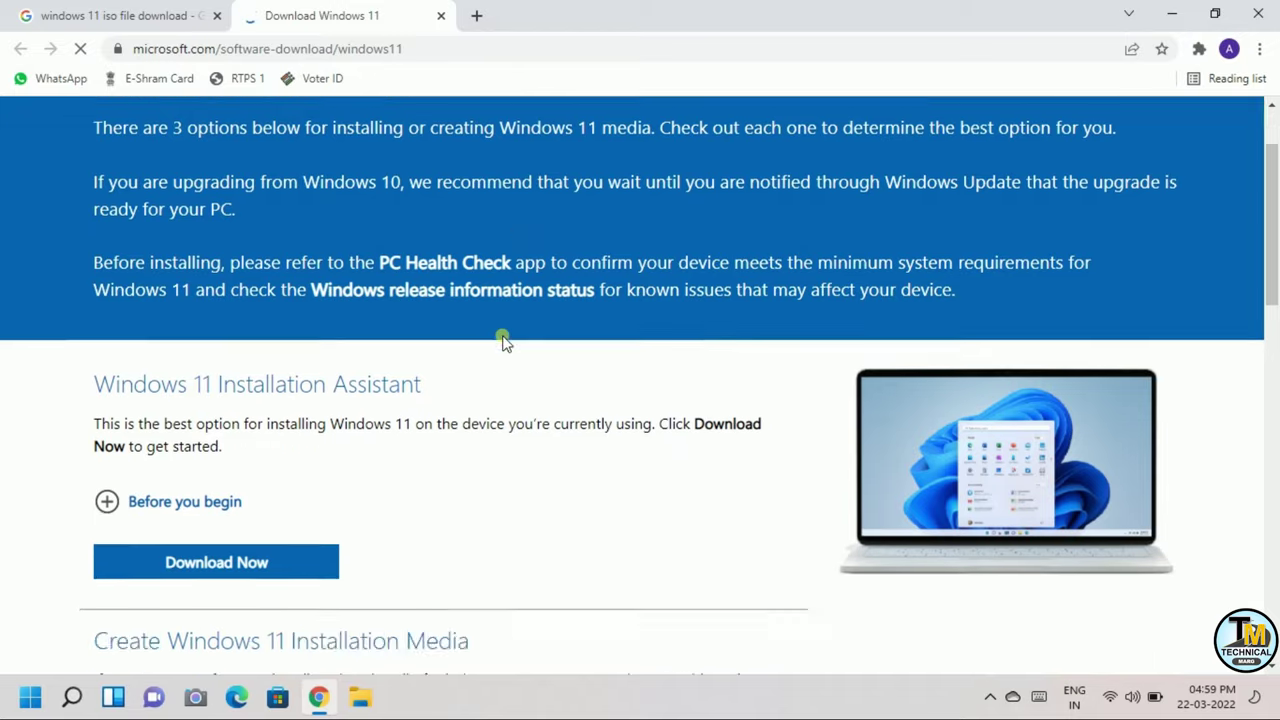
scroll(505, 343, "down", 2)
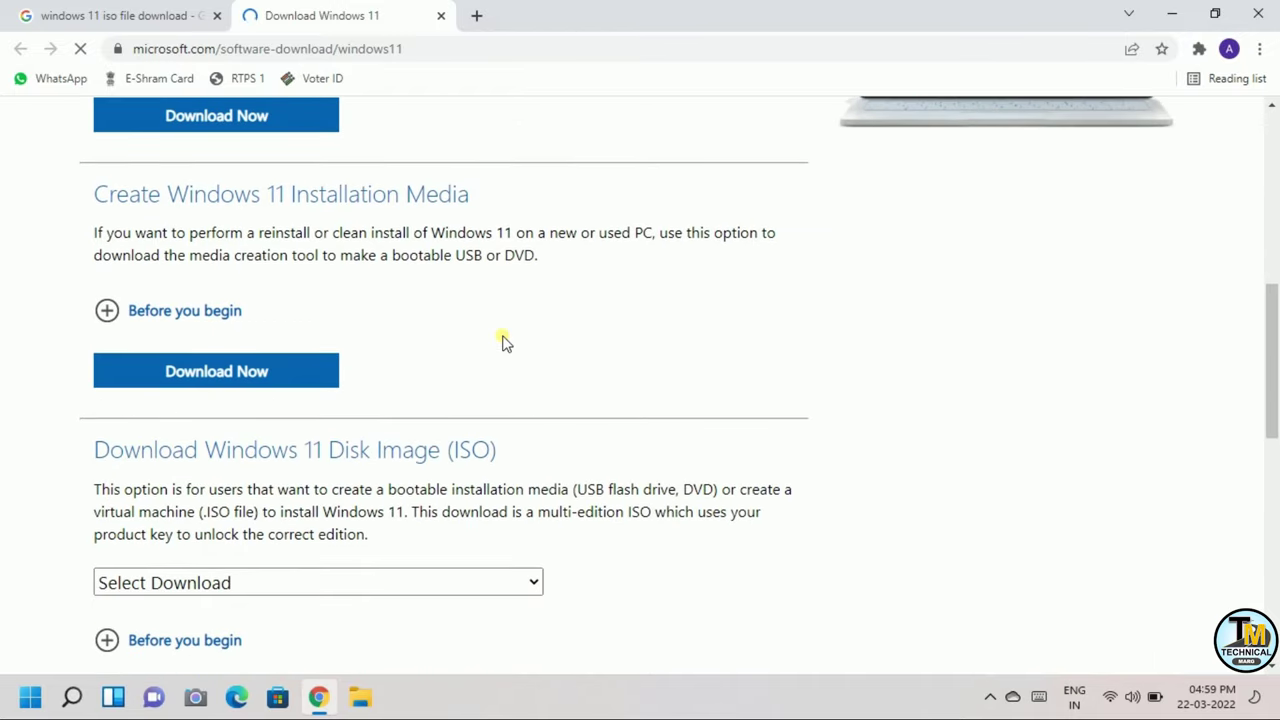
scroll(503, 341, "down", 2)
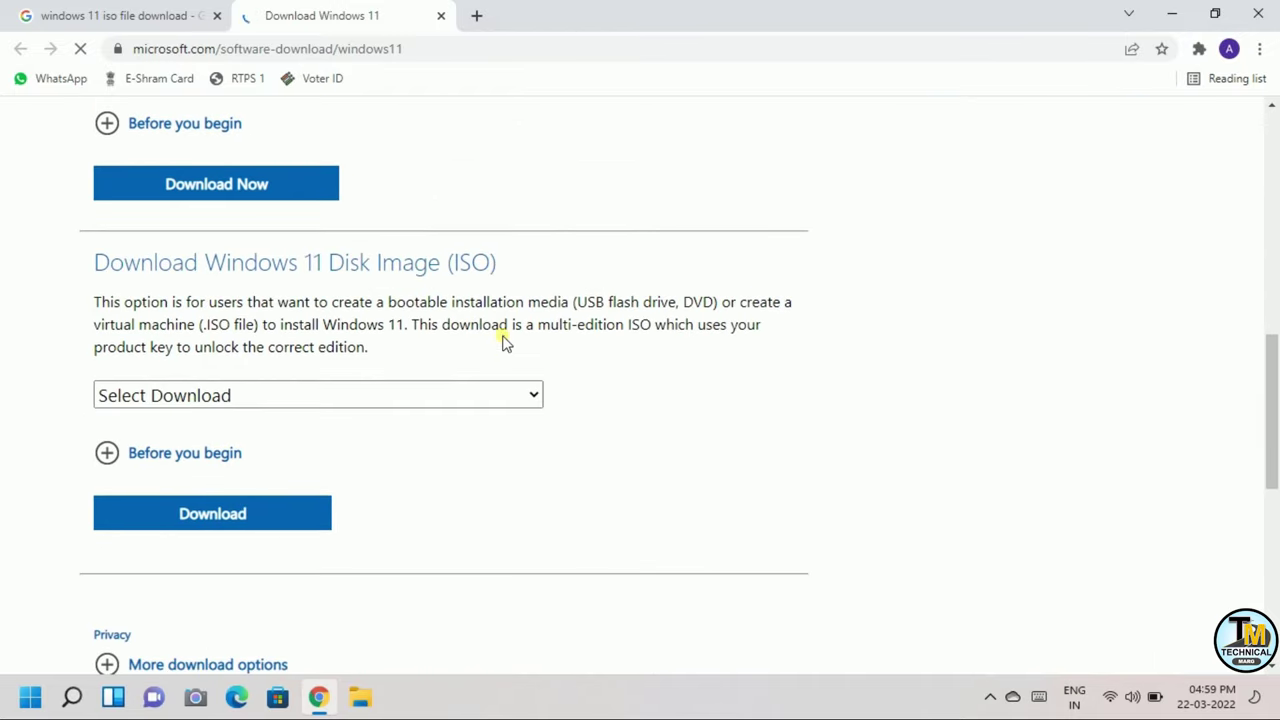
left_click(326, 396)
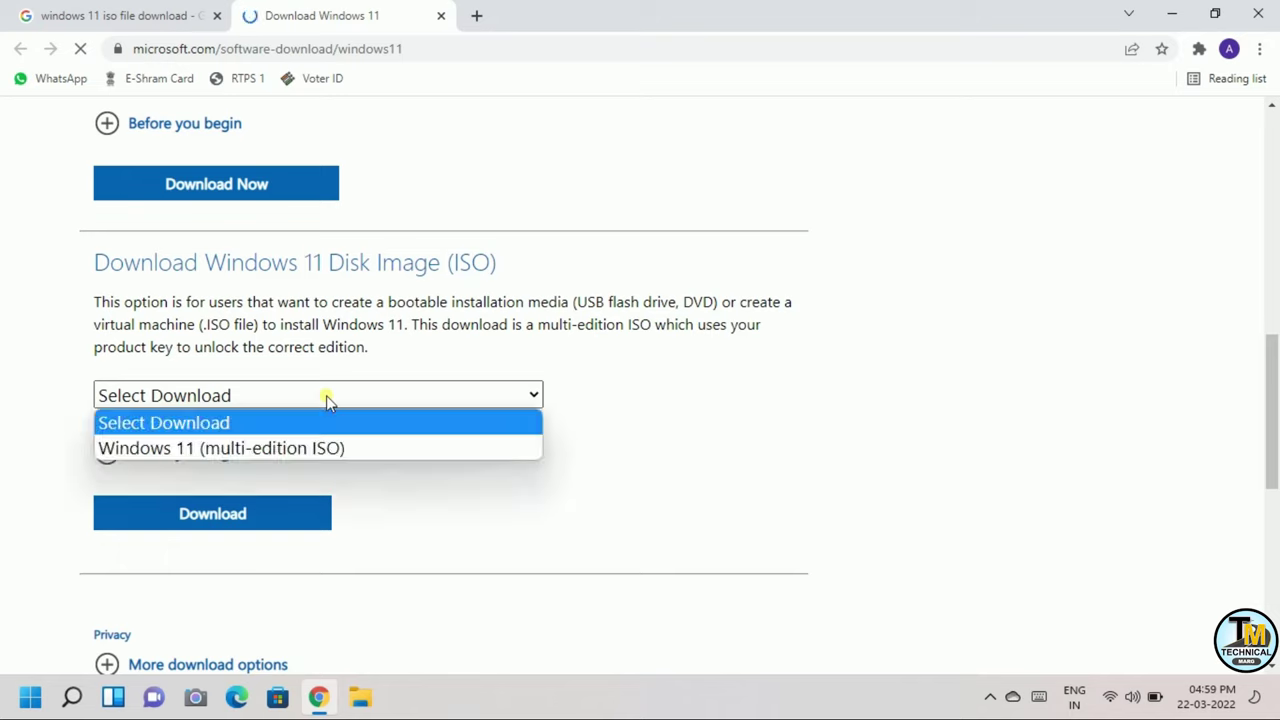
left_click(275, 450)
left_click(213, 516)
- Confirm English International as the product language and start the 64-bit ISO download
scroll(212, 516, "down", 3)
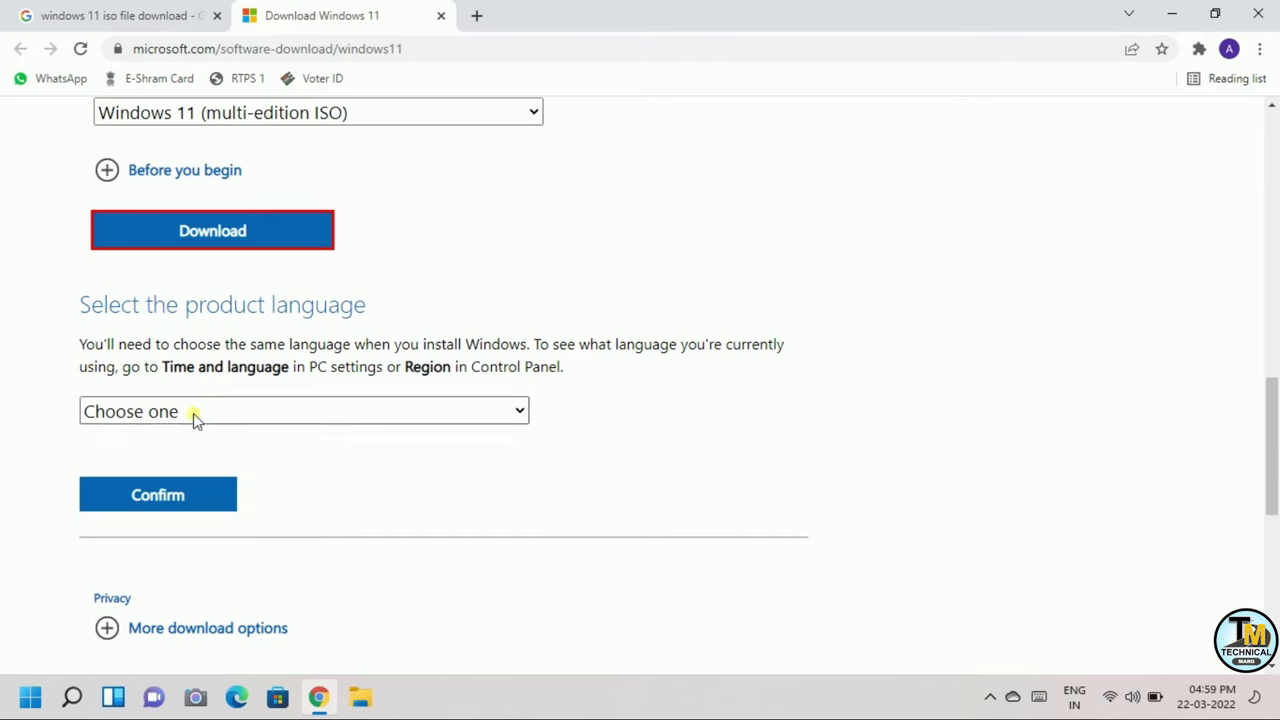
left_click(289, 413)
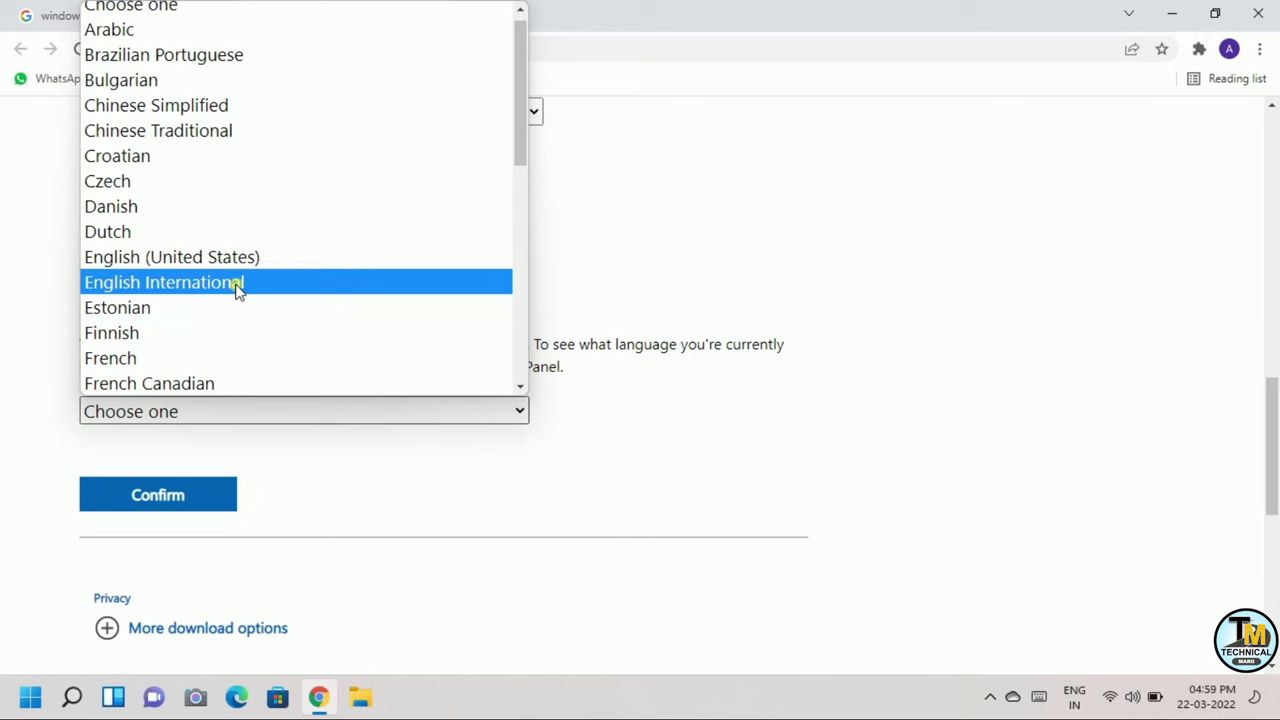
left_click(237, 285)
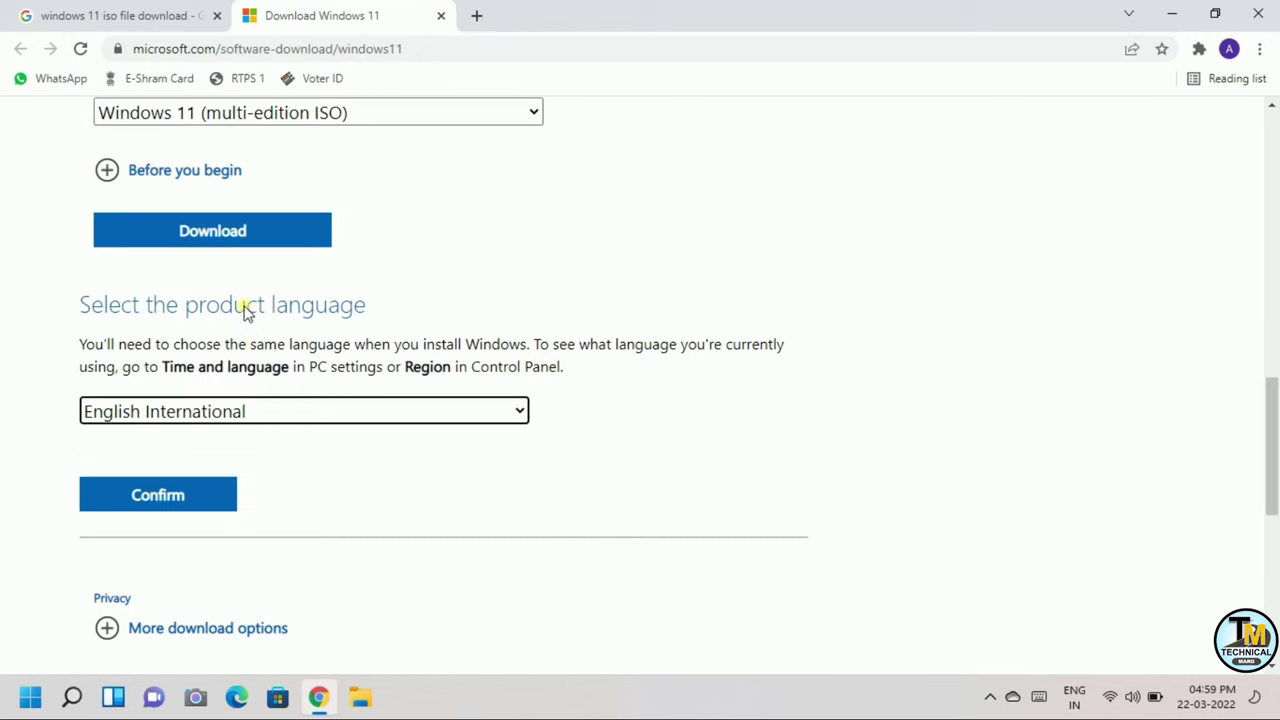
left_click(188, 498)
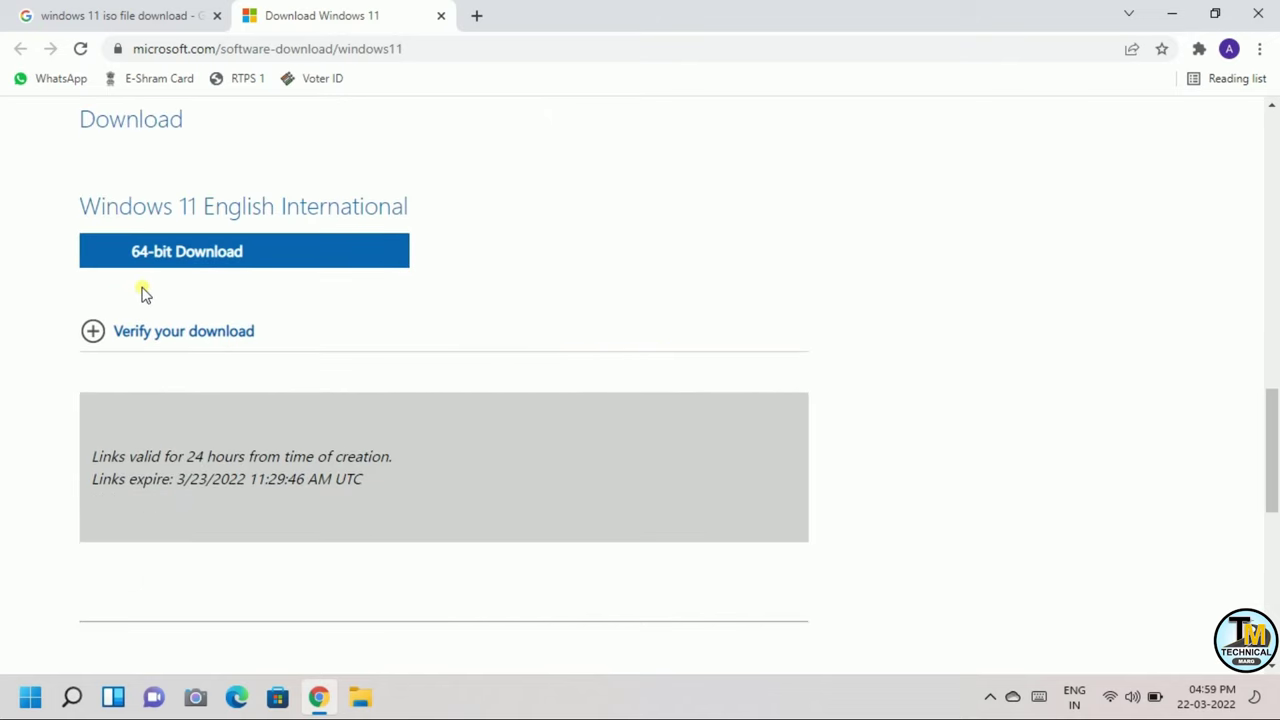
left_click(240, 272)
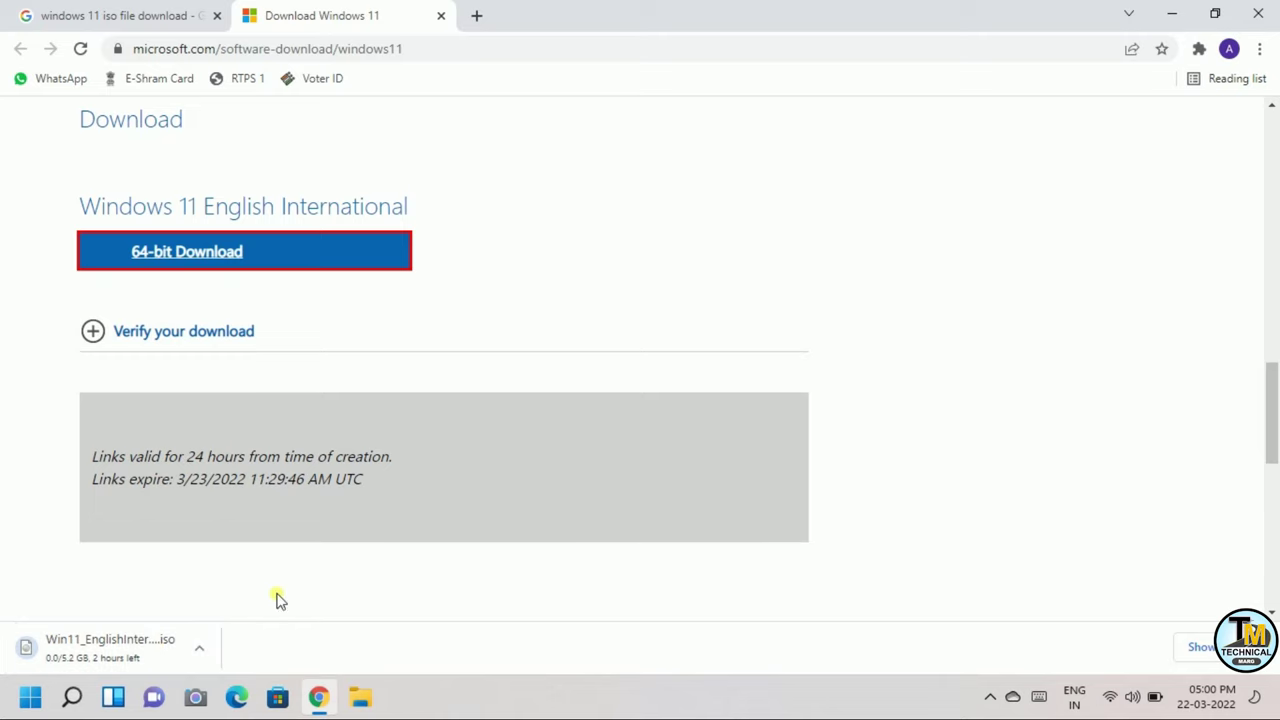
- Cancel the running Windows 11 ISO download and close the browser window
left_click(199, 655)
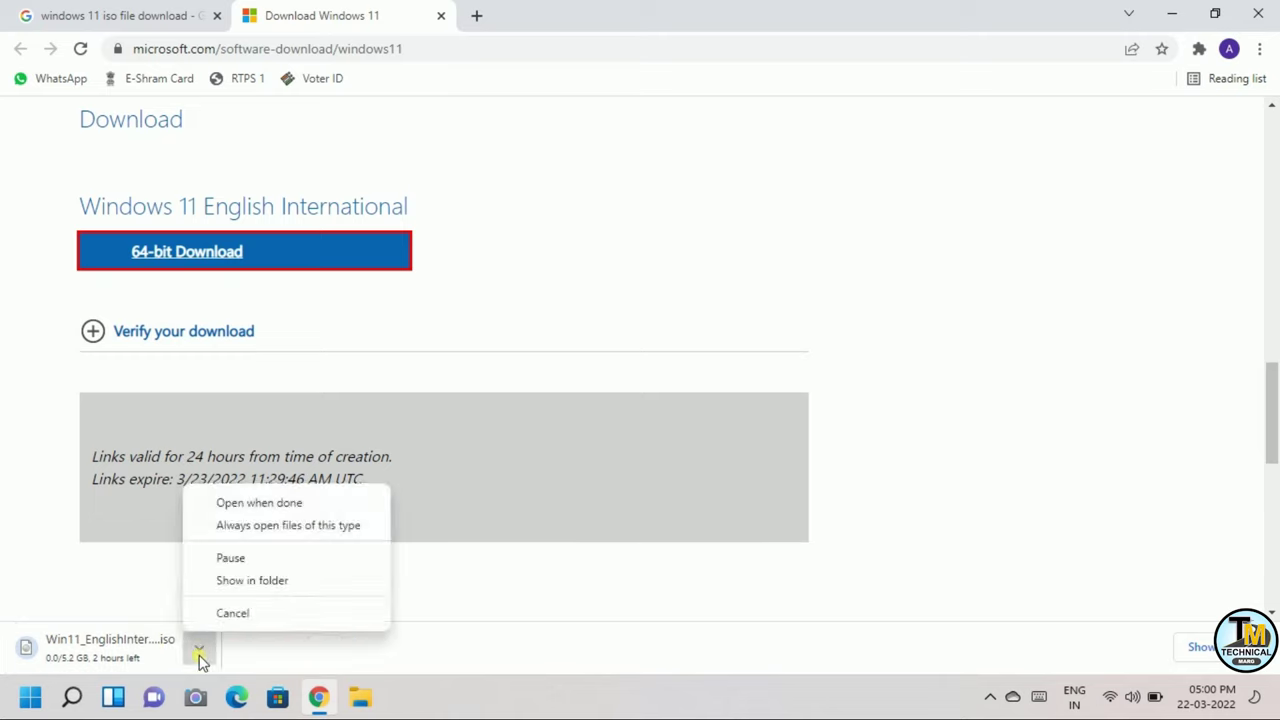
left_click(236, 614)
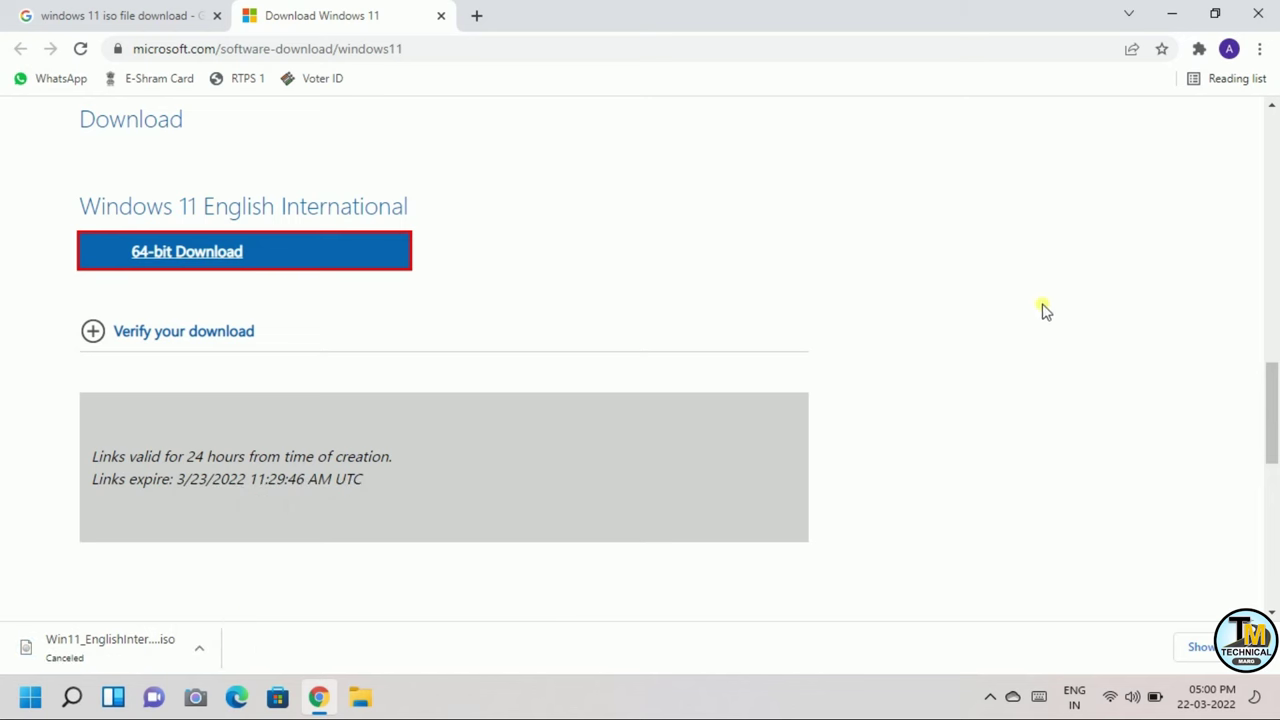
left_click(1262, 10)
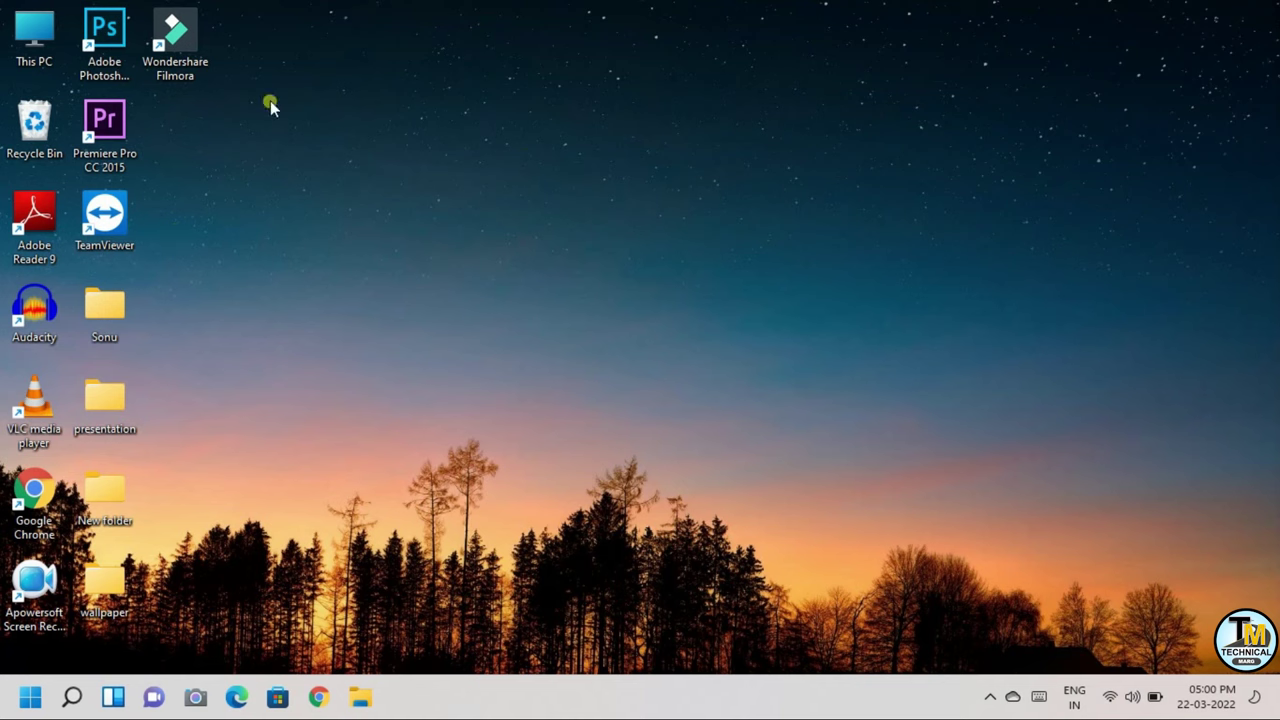
- Browse in File Explorer to the Windows 11 folder on Local Disk (D:), check the Win11_EnglishInternational_x64 disc image, and close the window
double_click(35, 38)
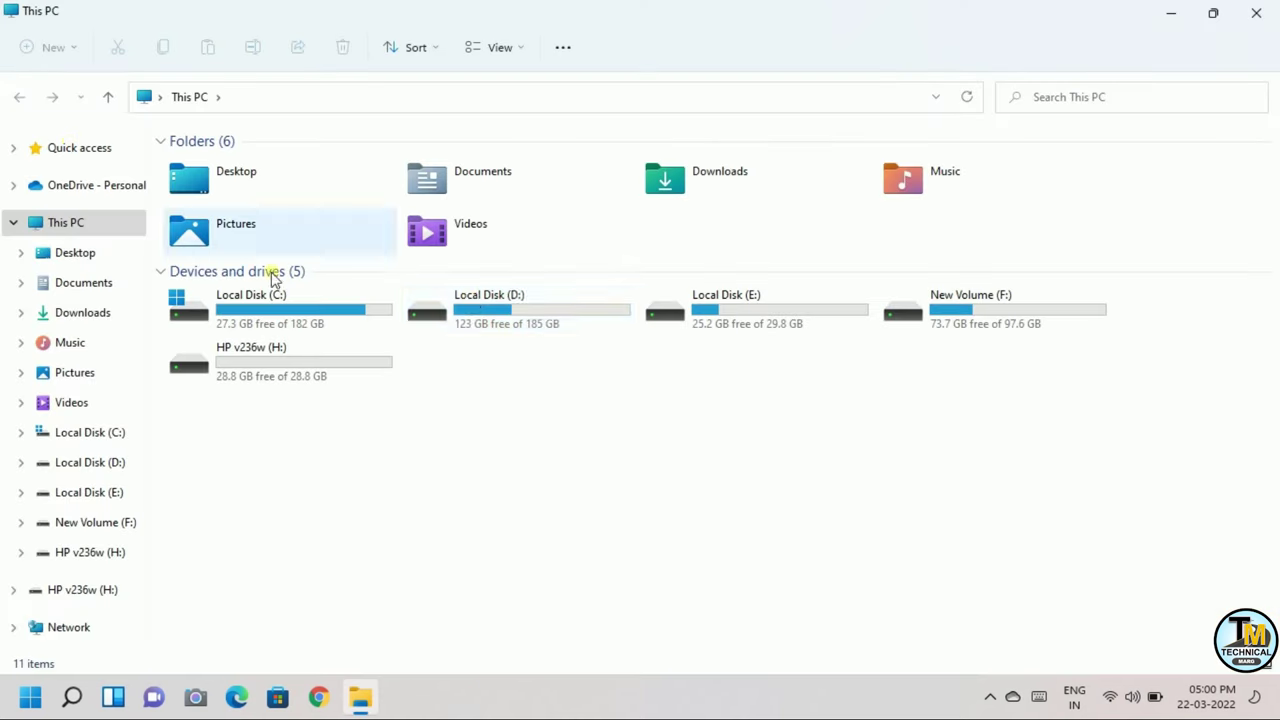
left_click(515, 318)
double_click(515, 318)
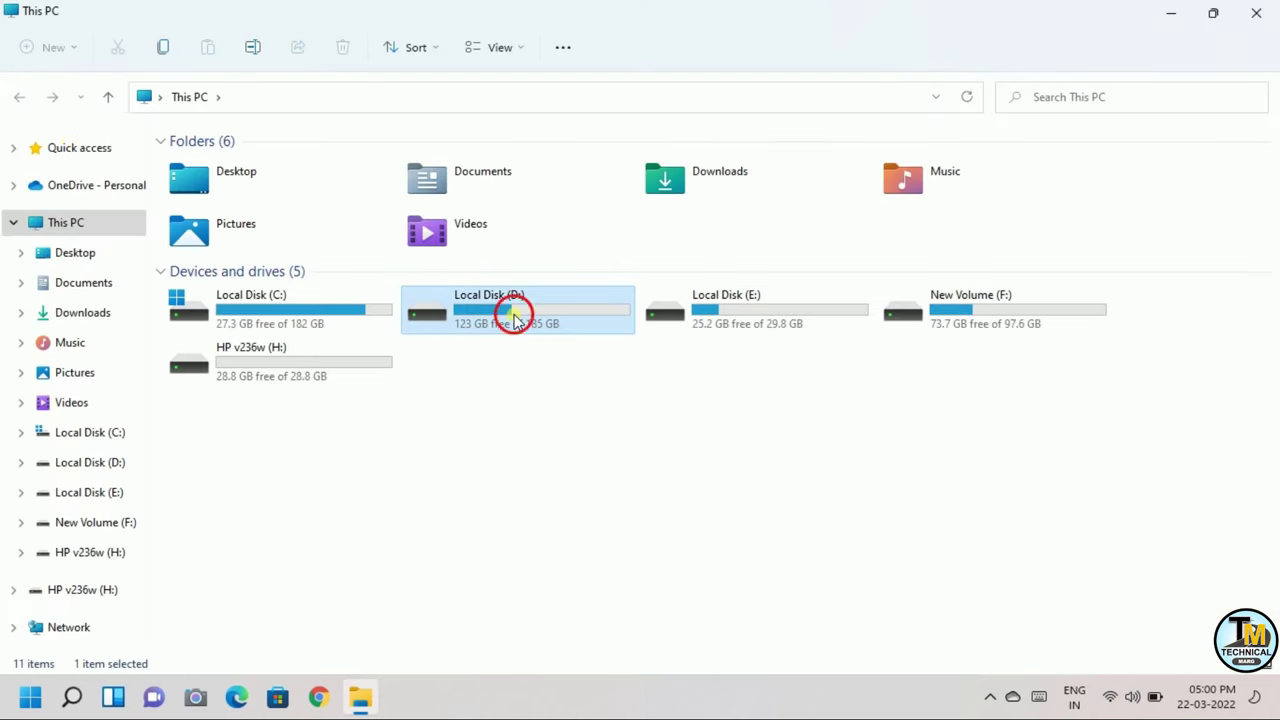
double_click(265, 455)
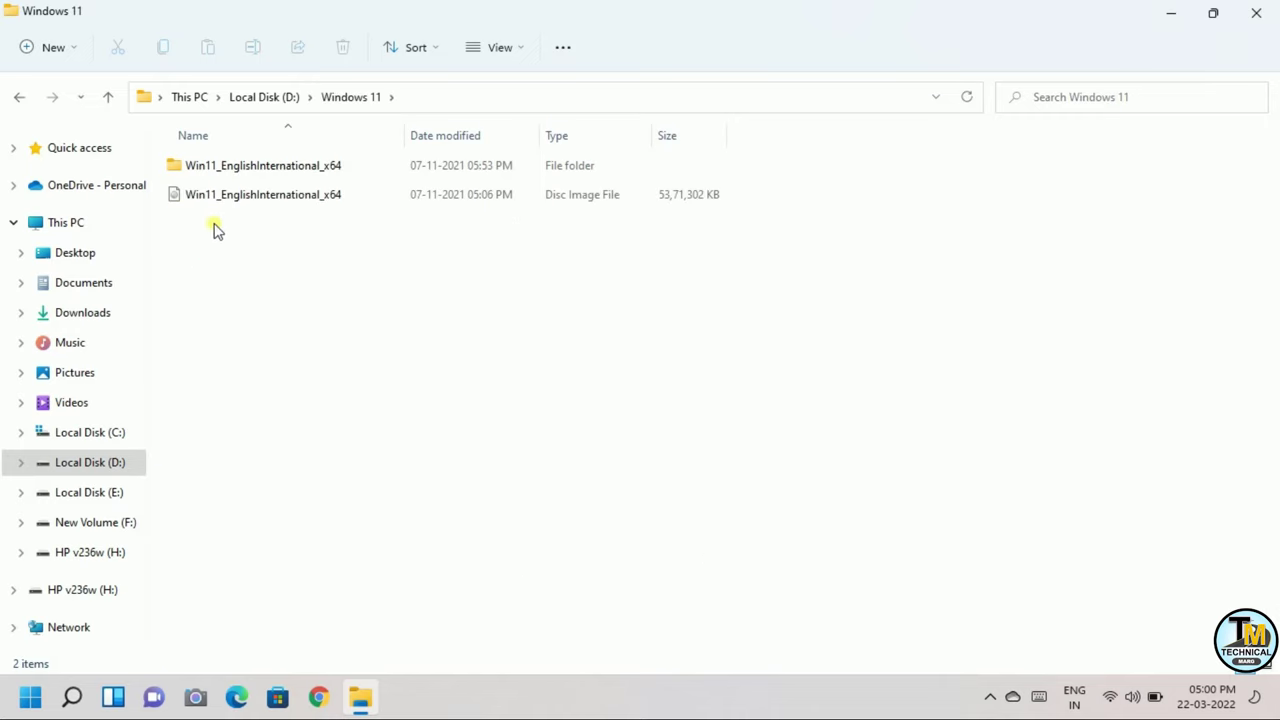
mouse_move(224, 202)
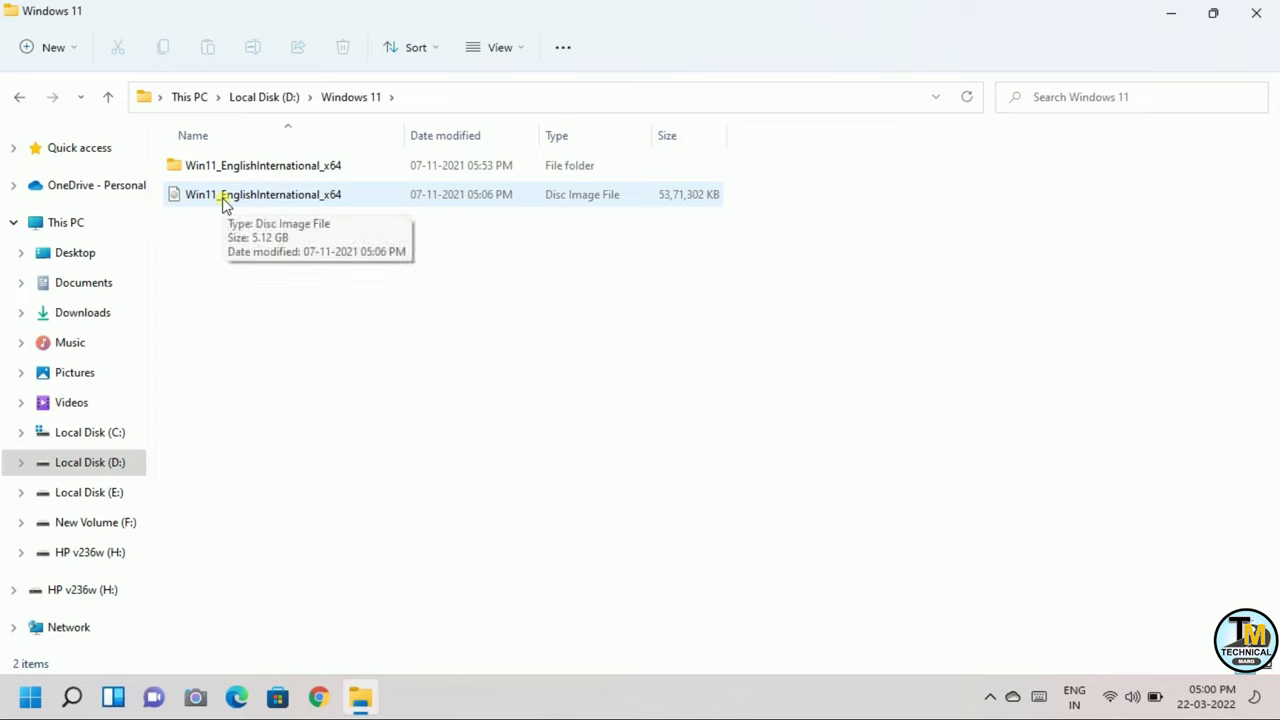
left_click(1260, 16)
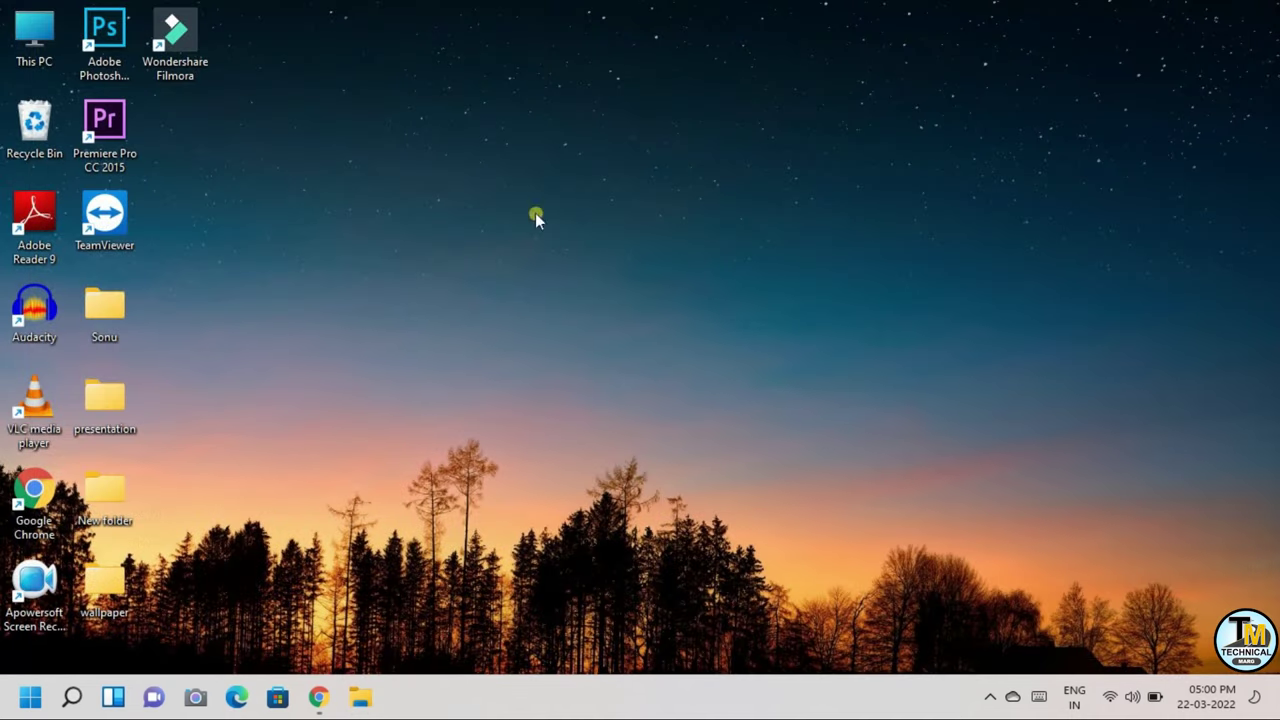
- Switch back to Google Chrome and search Google for "rufus"
left_click(318, 697)
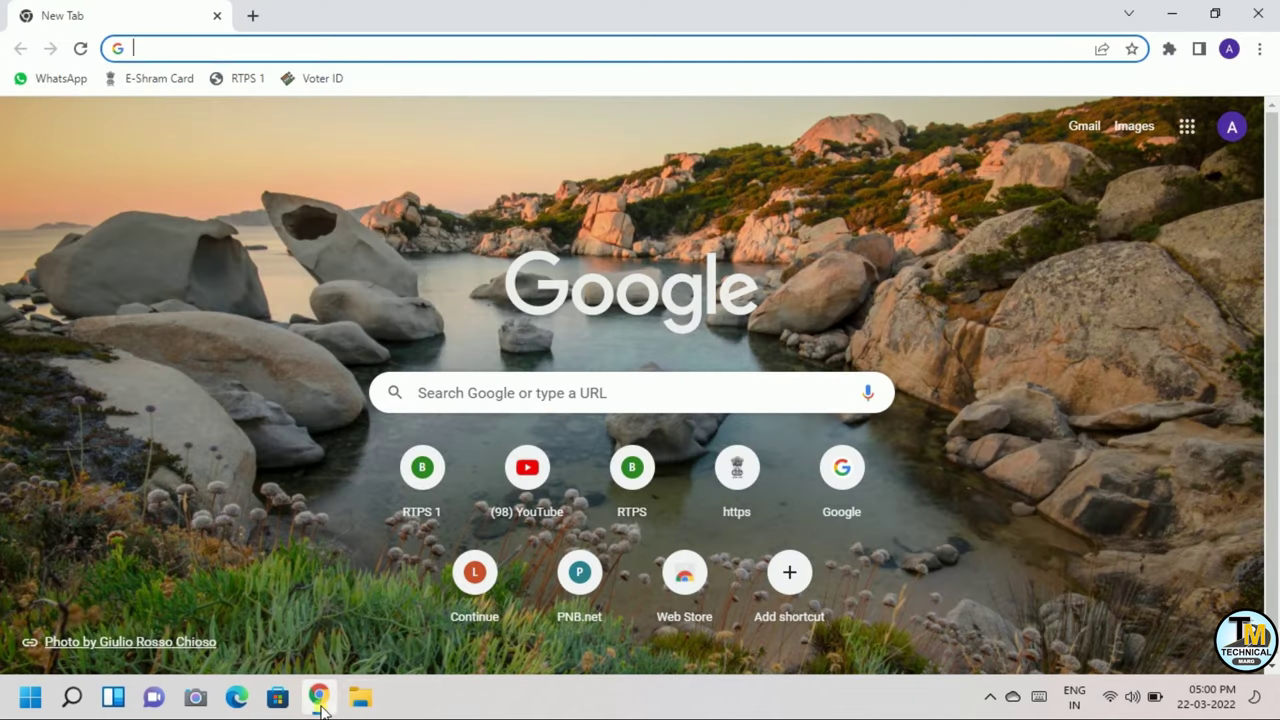
left_click(535, 405)
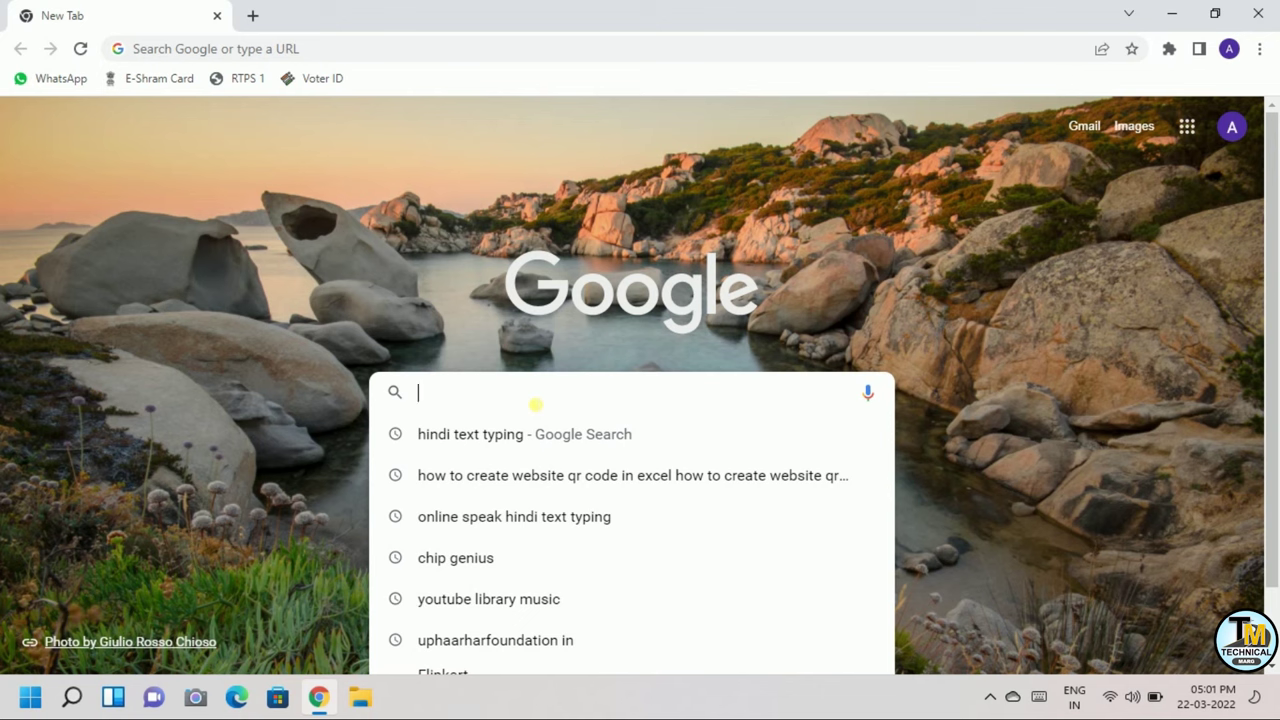
type("ru")
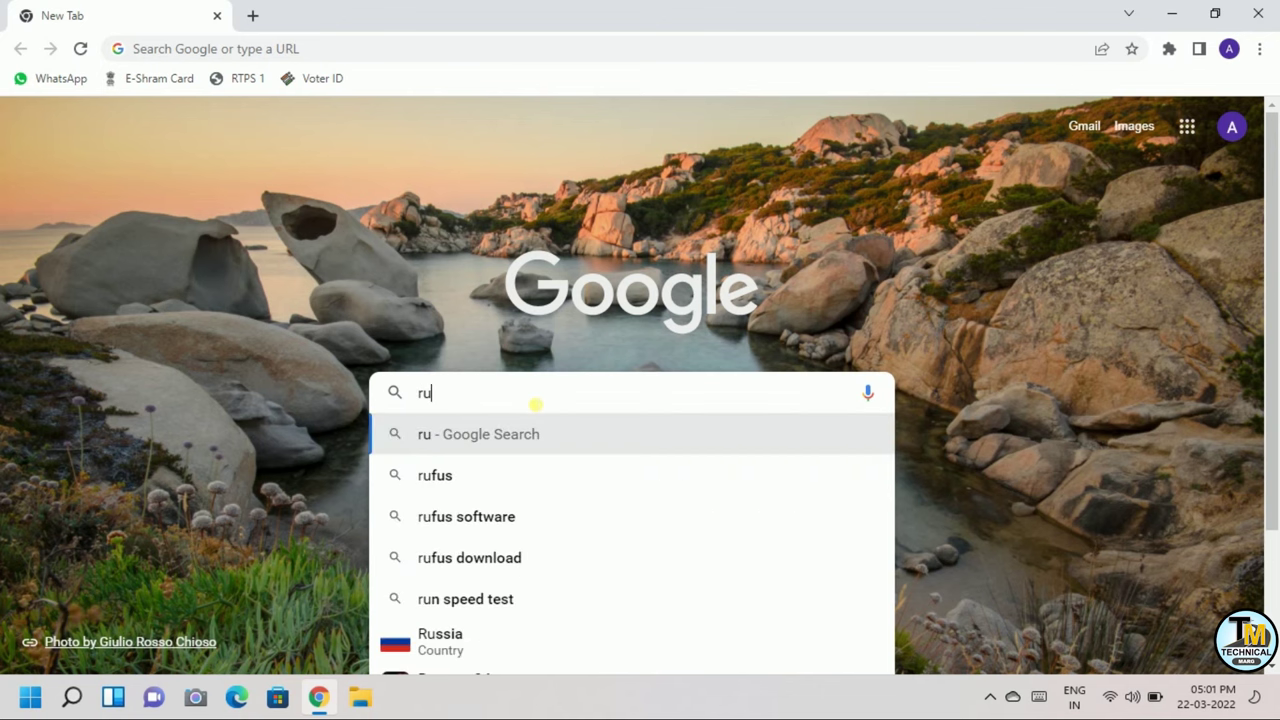
type("fus")
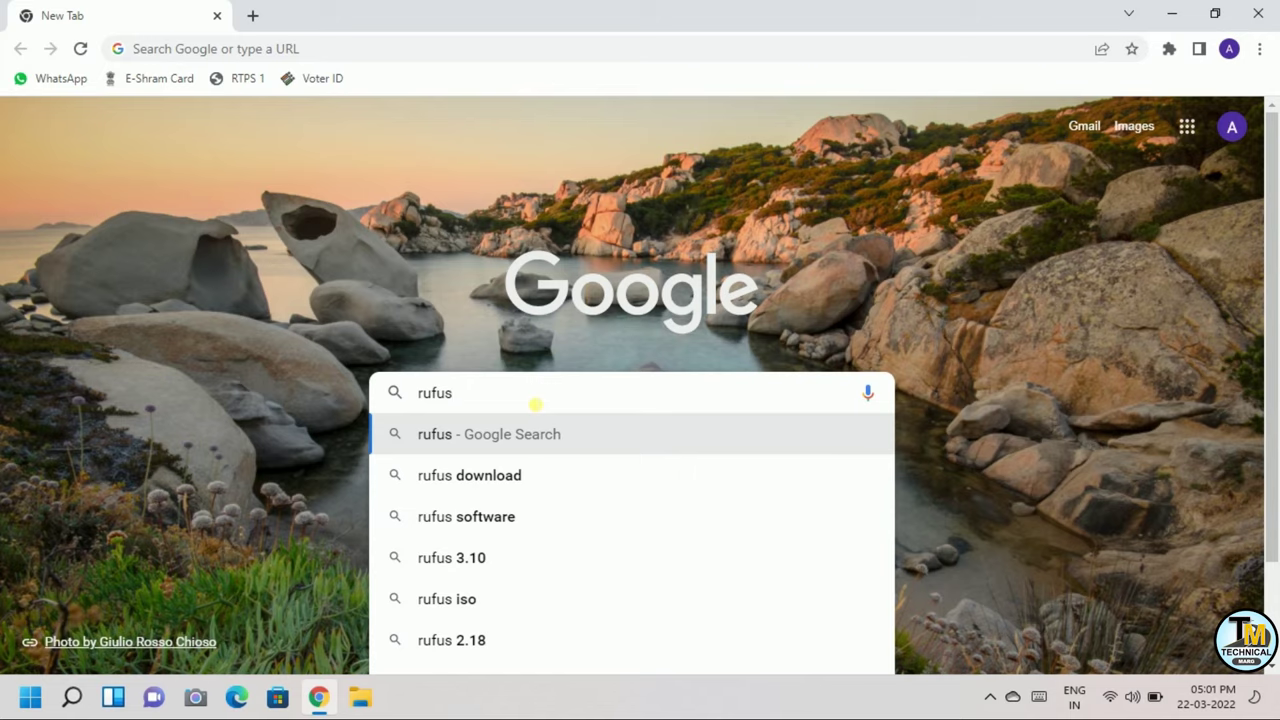
key("Return")
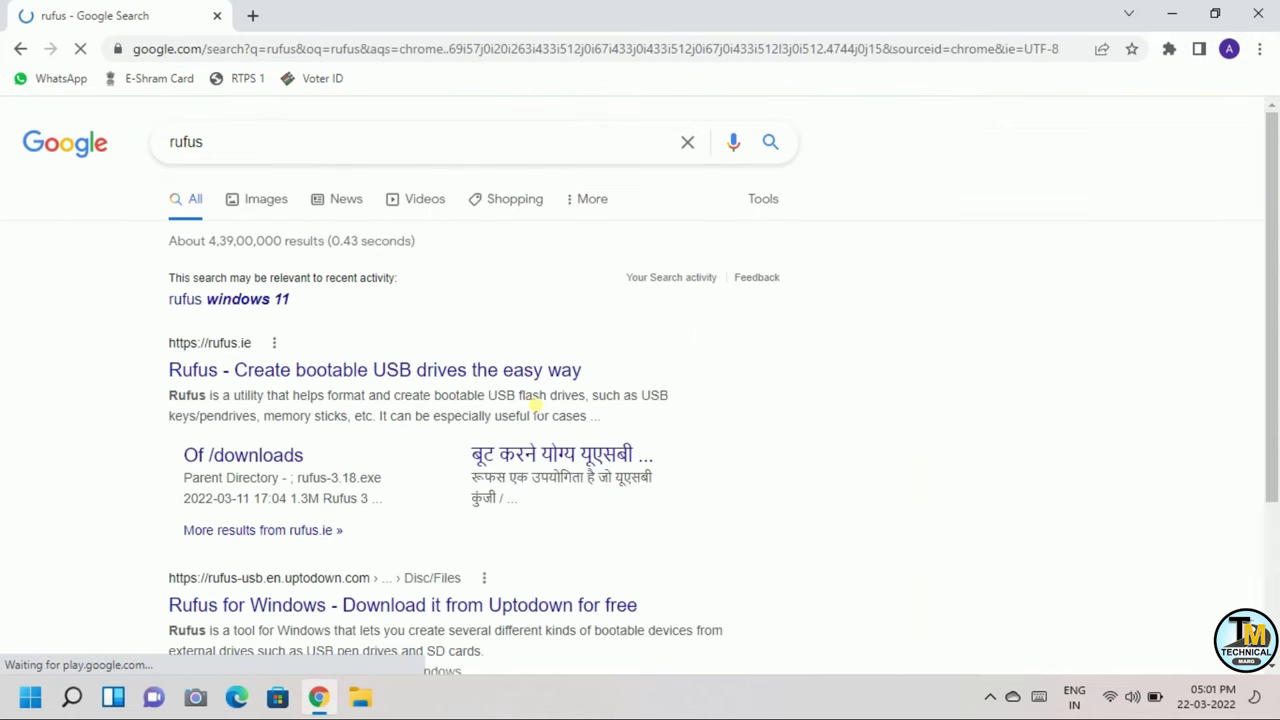
- Open the rufus.ie search result and download Rufus 3.18, dismissing the advertisement
left_click(299, 377)
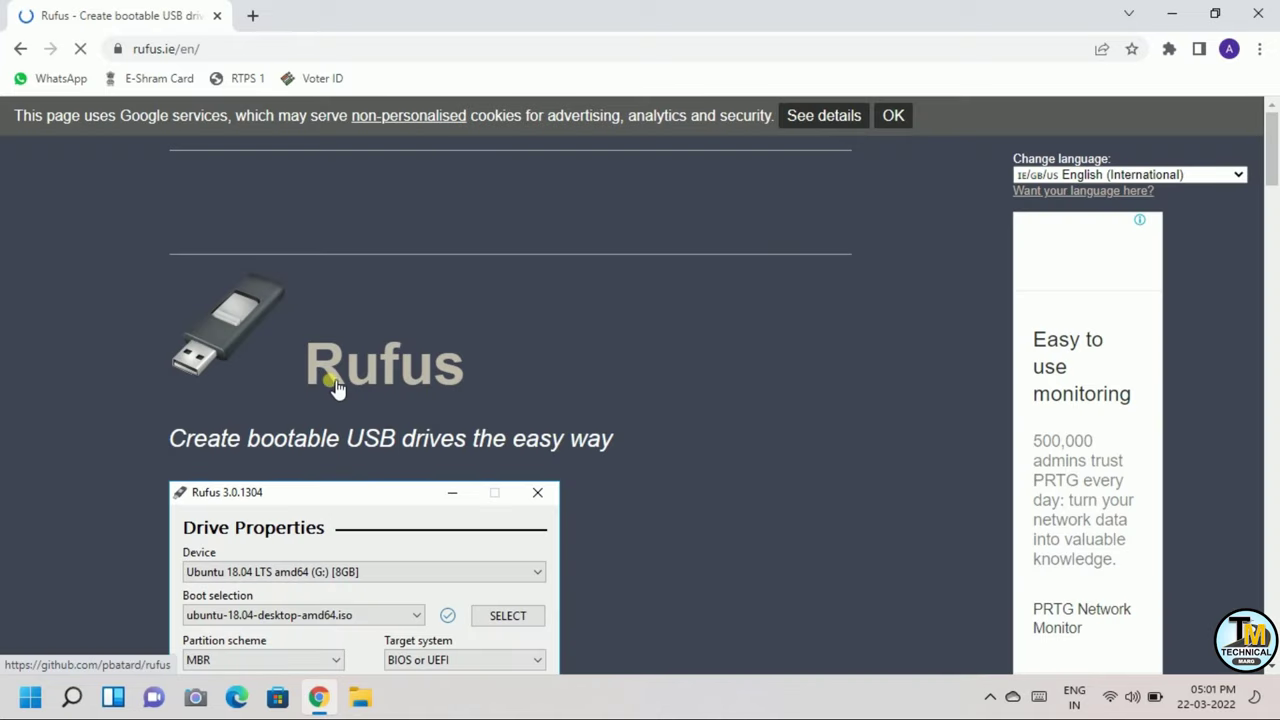
scroll(334, 382, "down", 3)
scroll(333, 386, "down", 8)
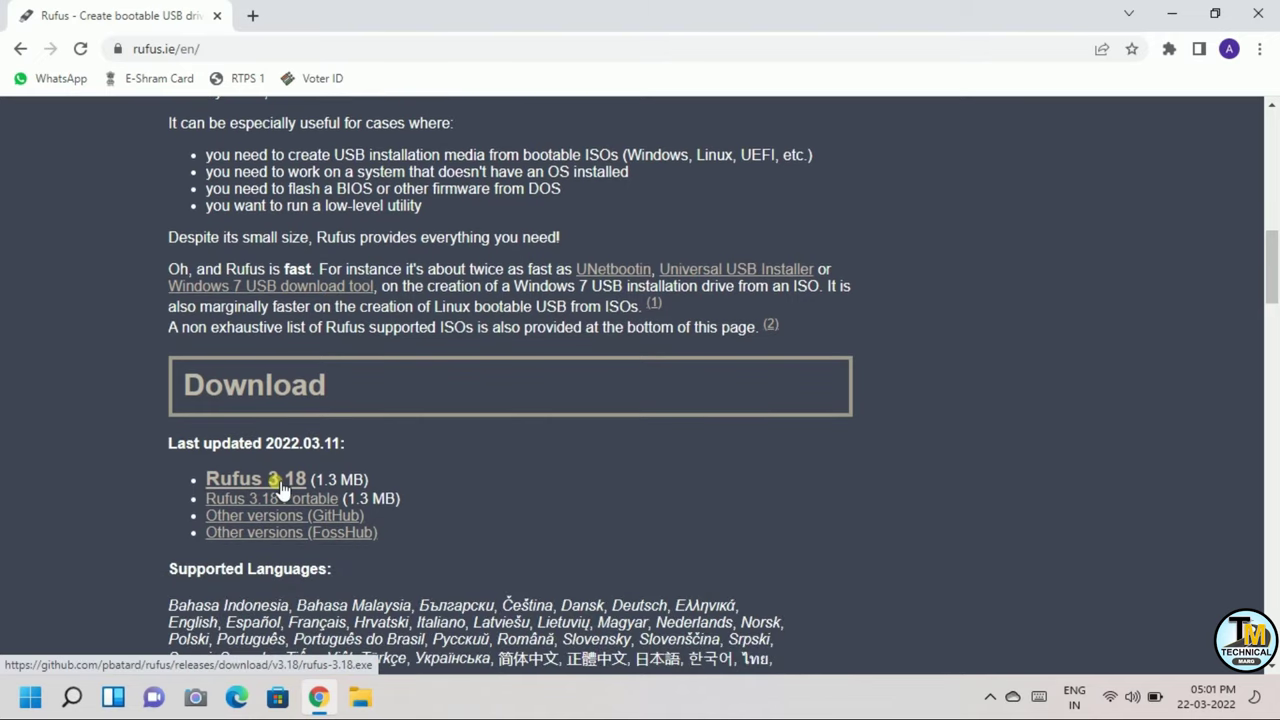
left_click(281, 484)
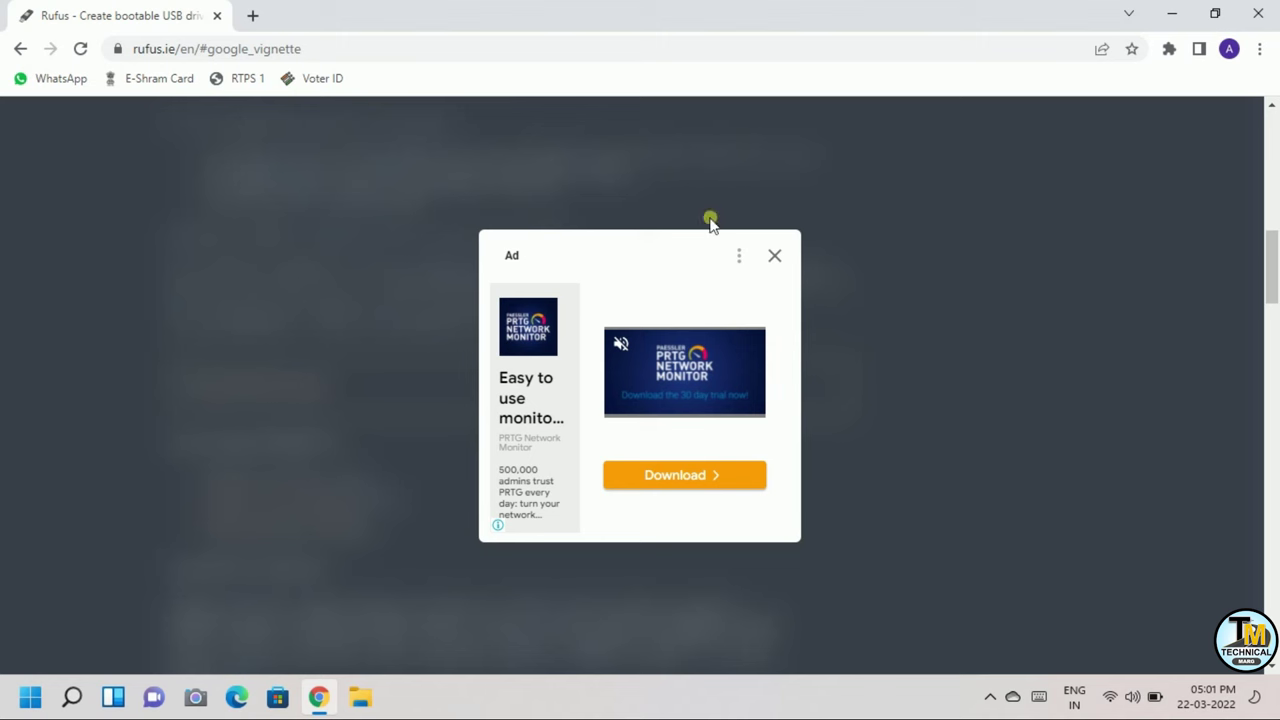
left_click(775, 258)
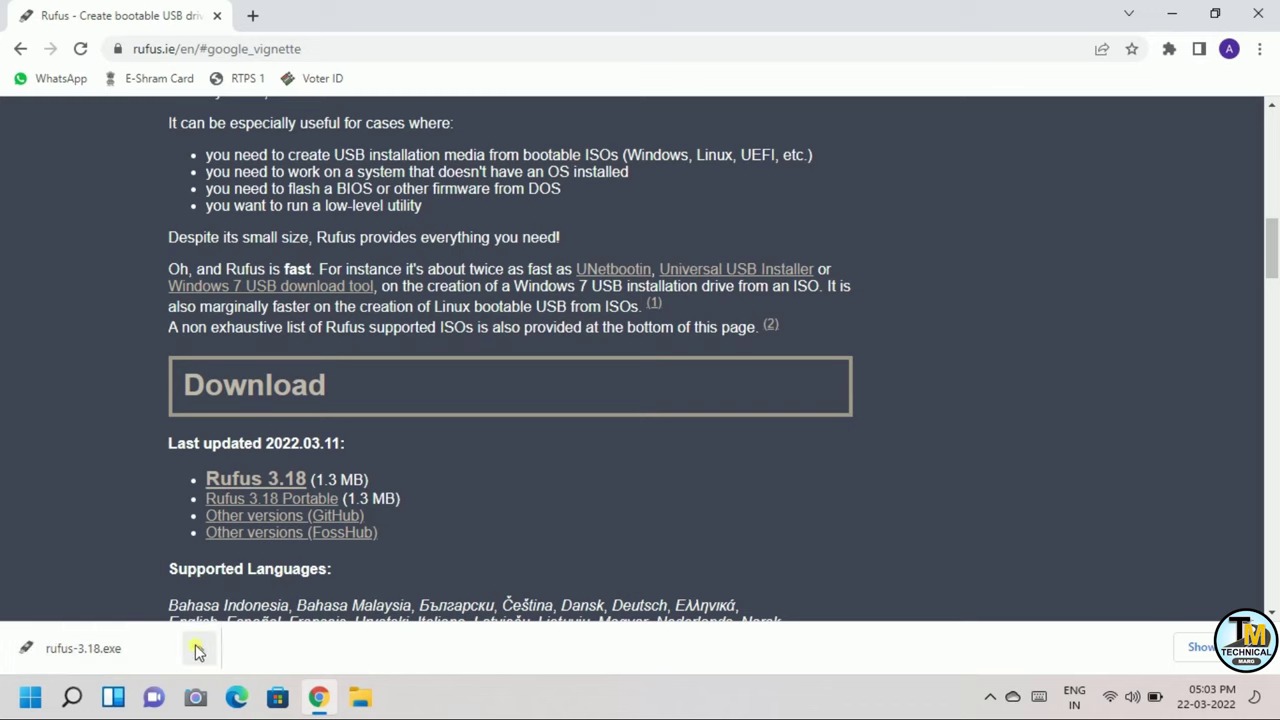
- Show the downloaded rufus-3.18 file in its folder, minimize that window, and close the browser
left_click(199, 648)
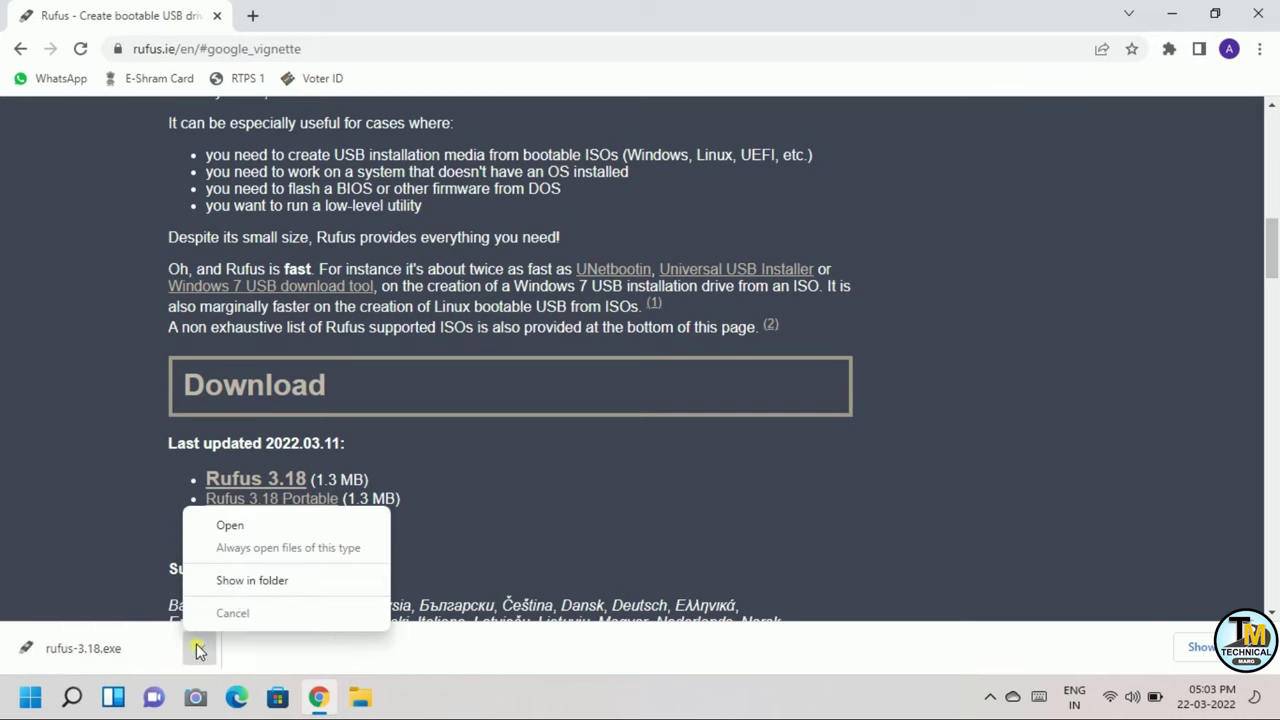
left_click(240, 580)
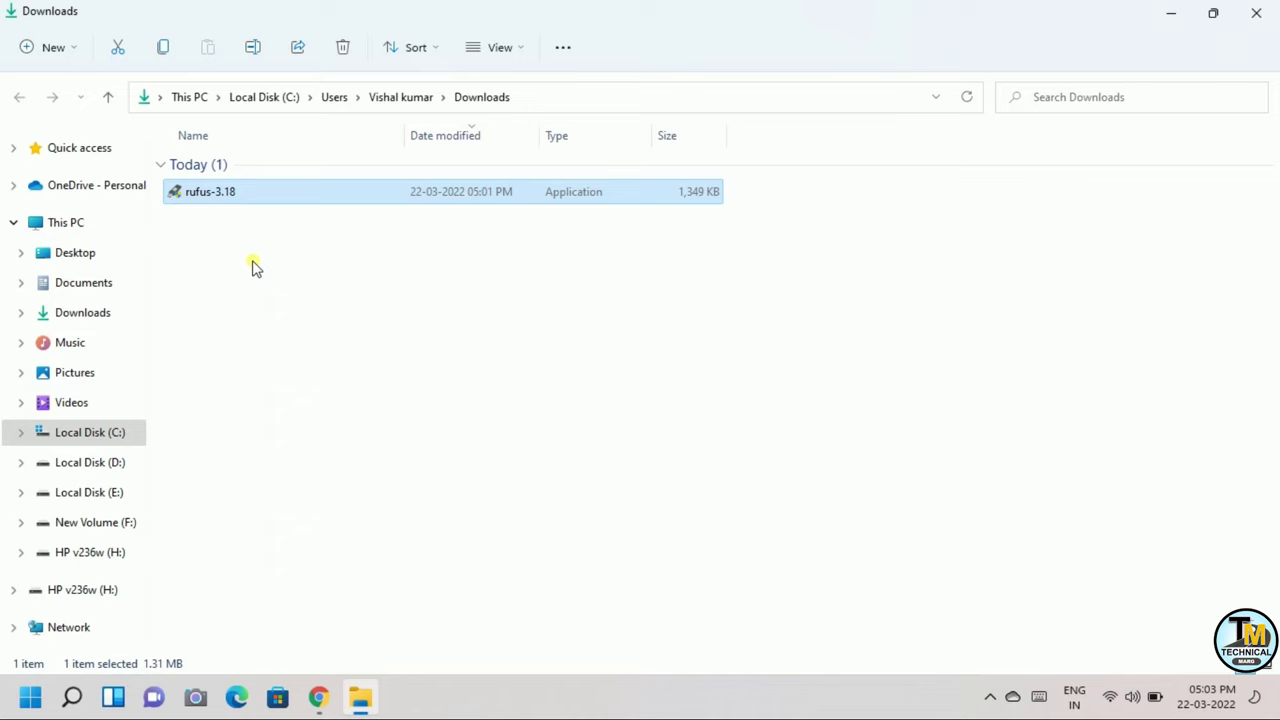
left_click(1172, 18)
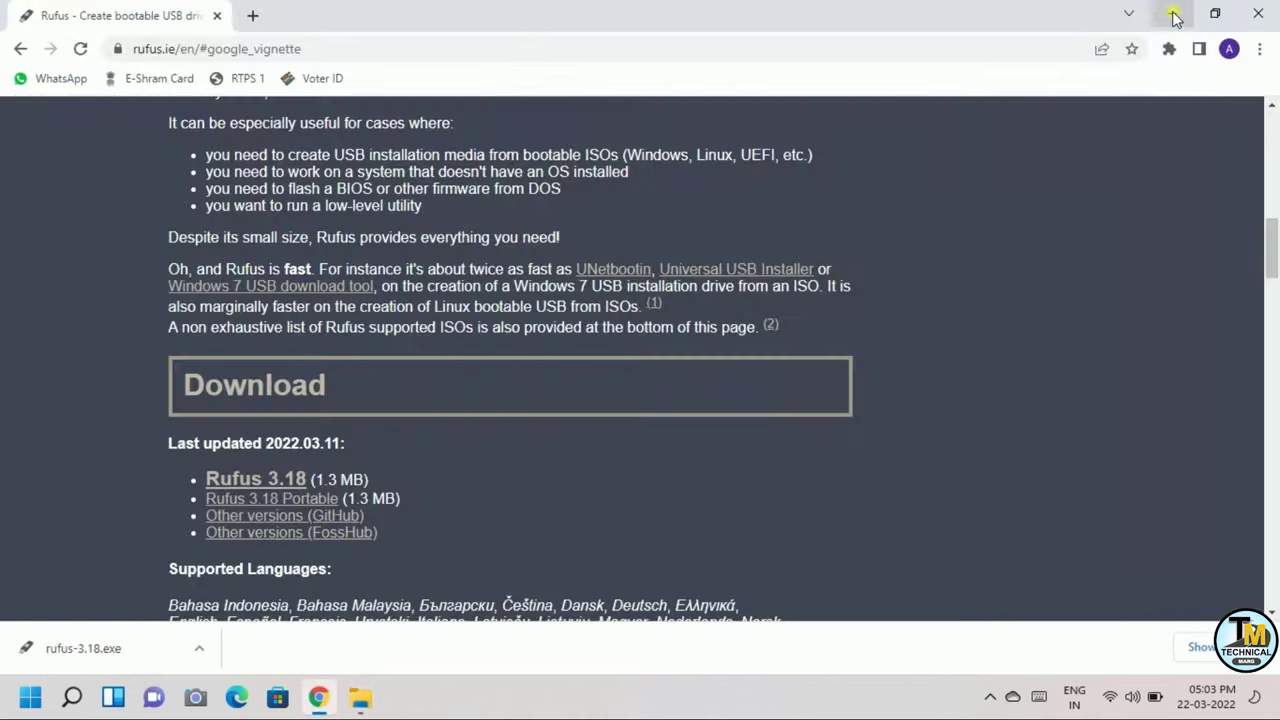
left_click(1258, 10)
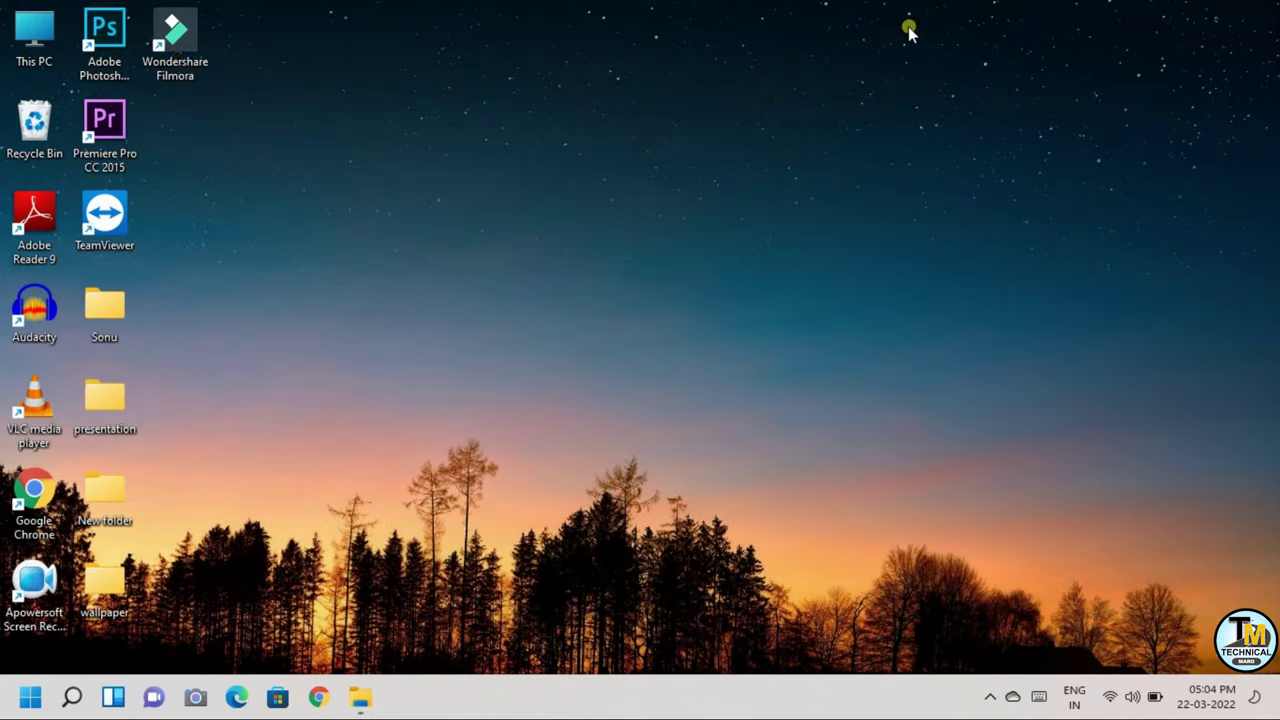
- Quick format the HP v236w (H:) USB drive from This PC as FAT32 with 16-kilobyte allocation units, and close the format dialog
double_click(40, 48)
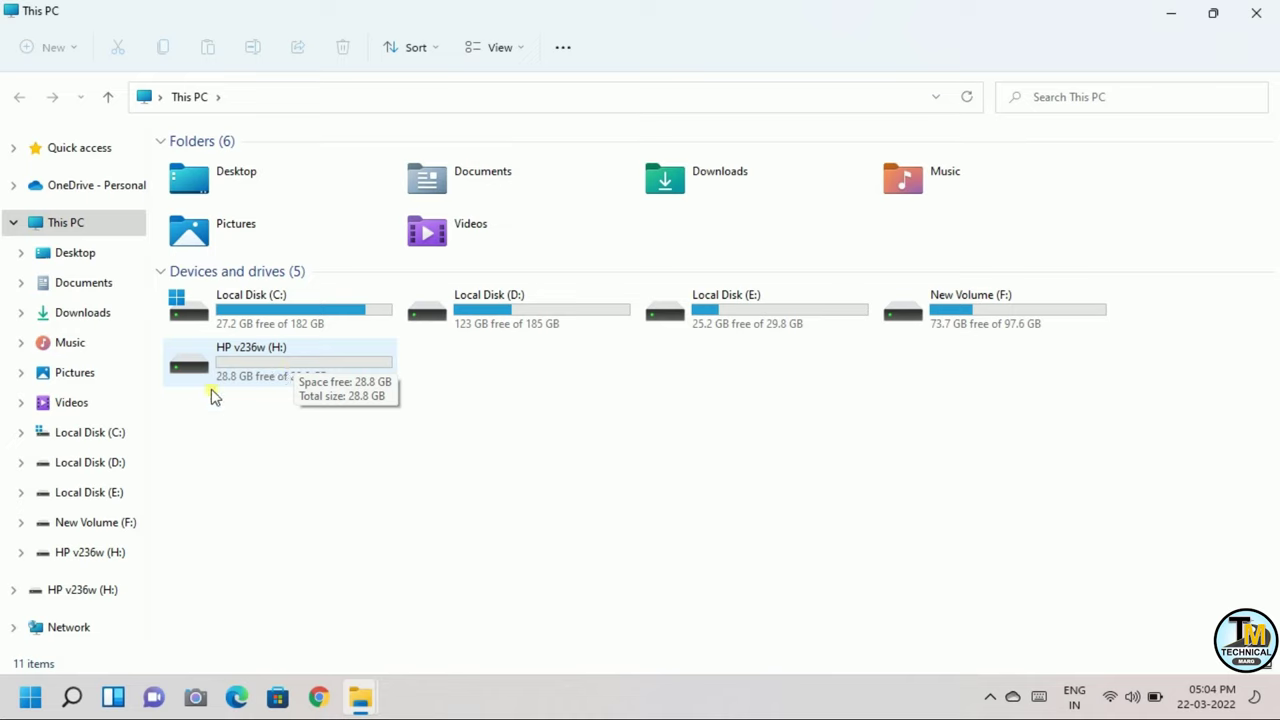
left_click(262, 365)
right_click(262, 365)
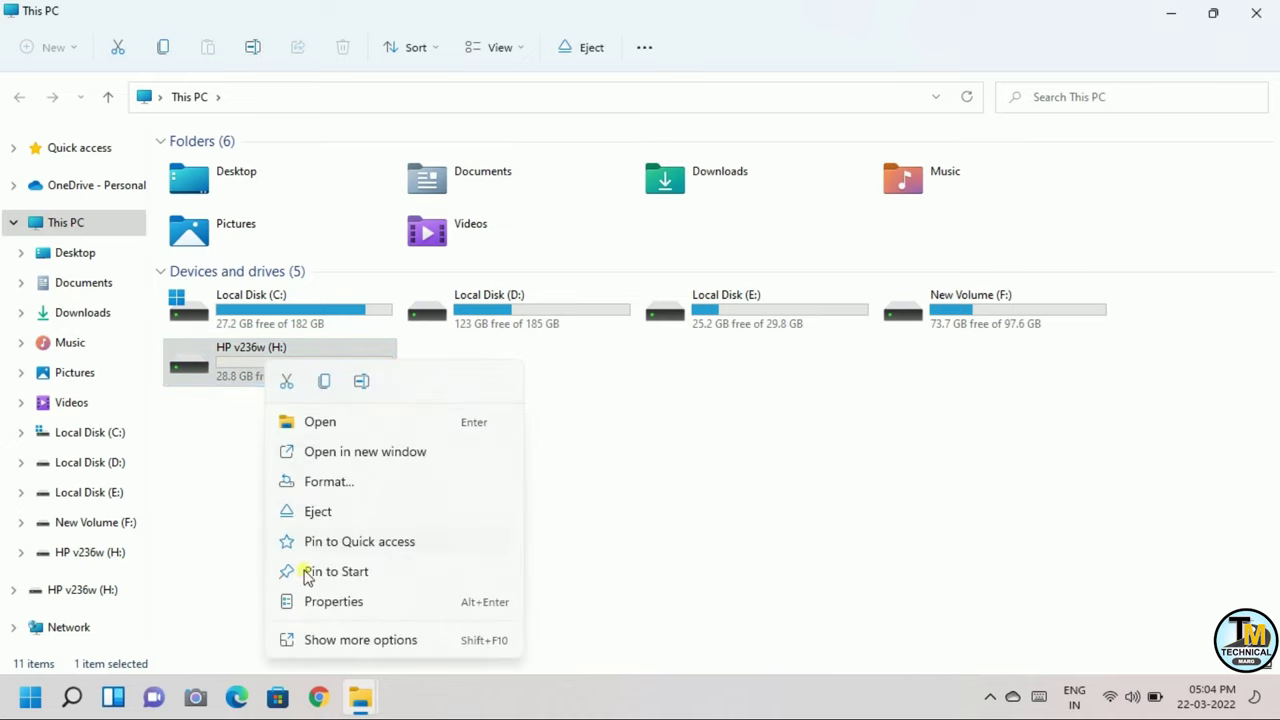
left_click(351, 485)
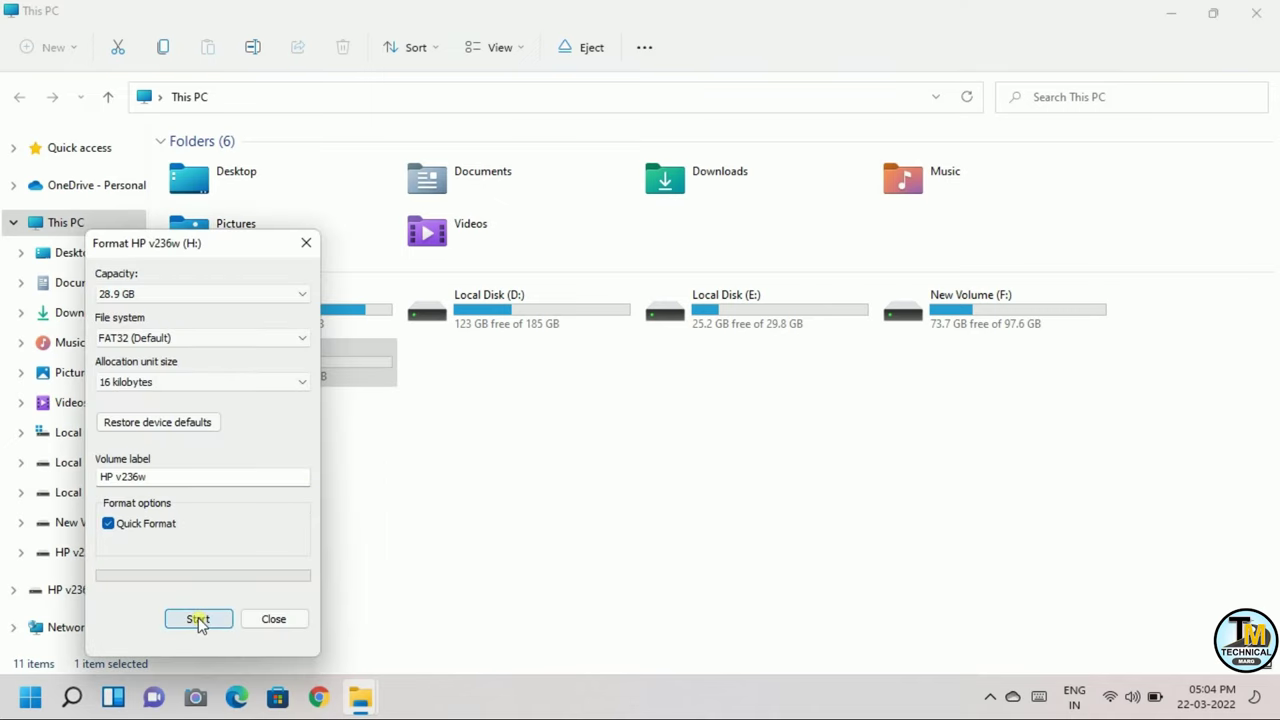
left_click(198, 619)
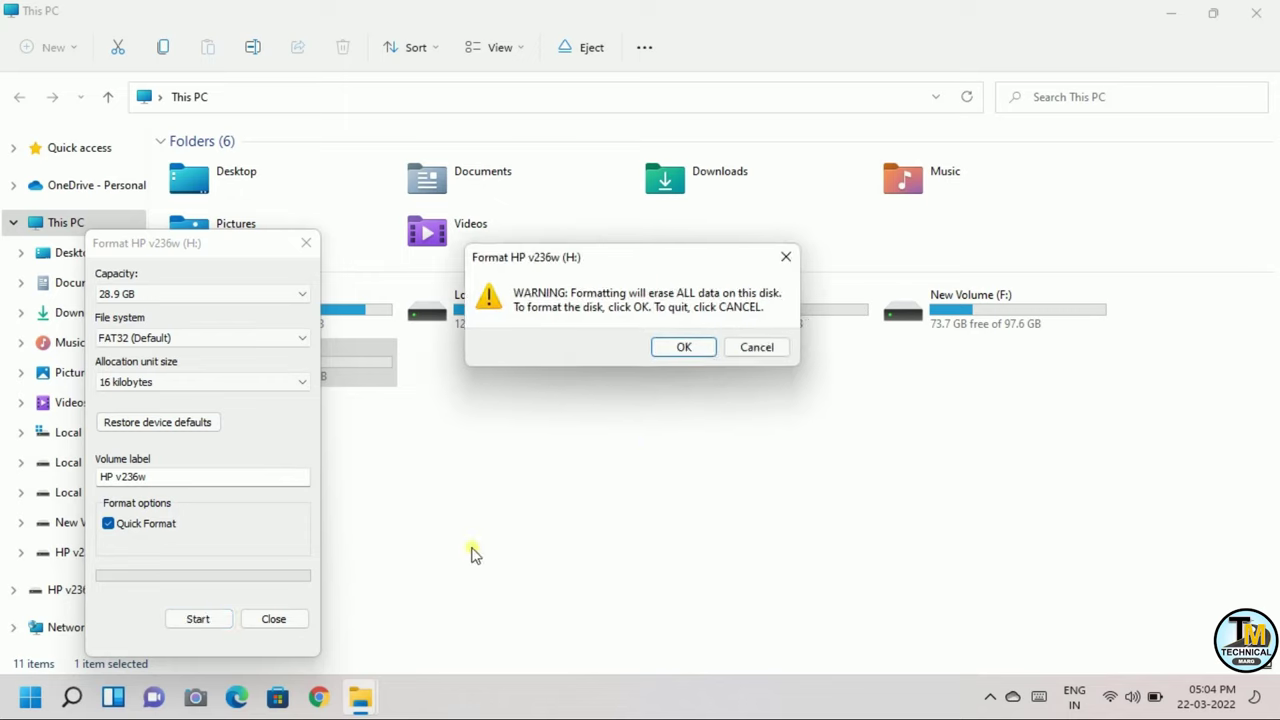
left_click(698, 352)
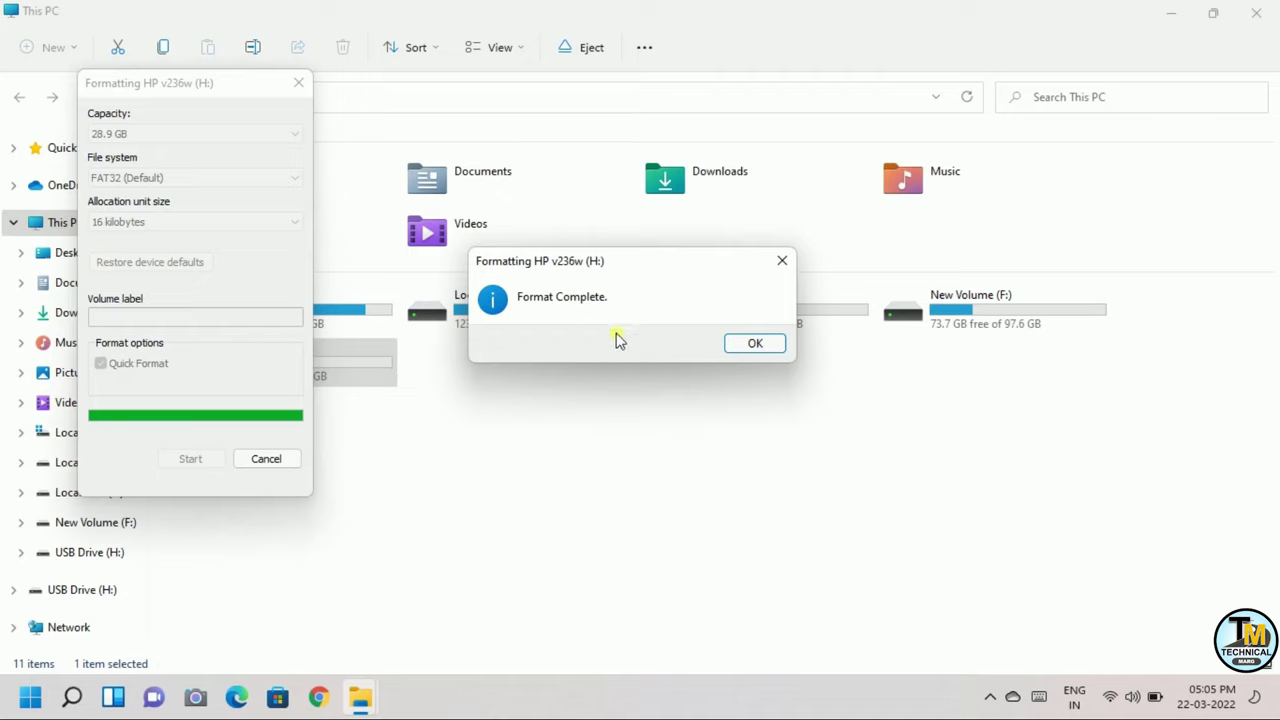
left_click(757, 345)
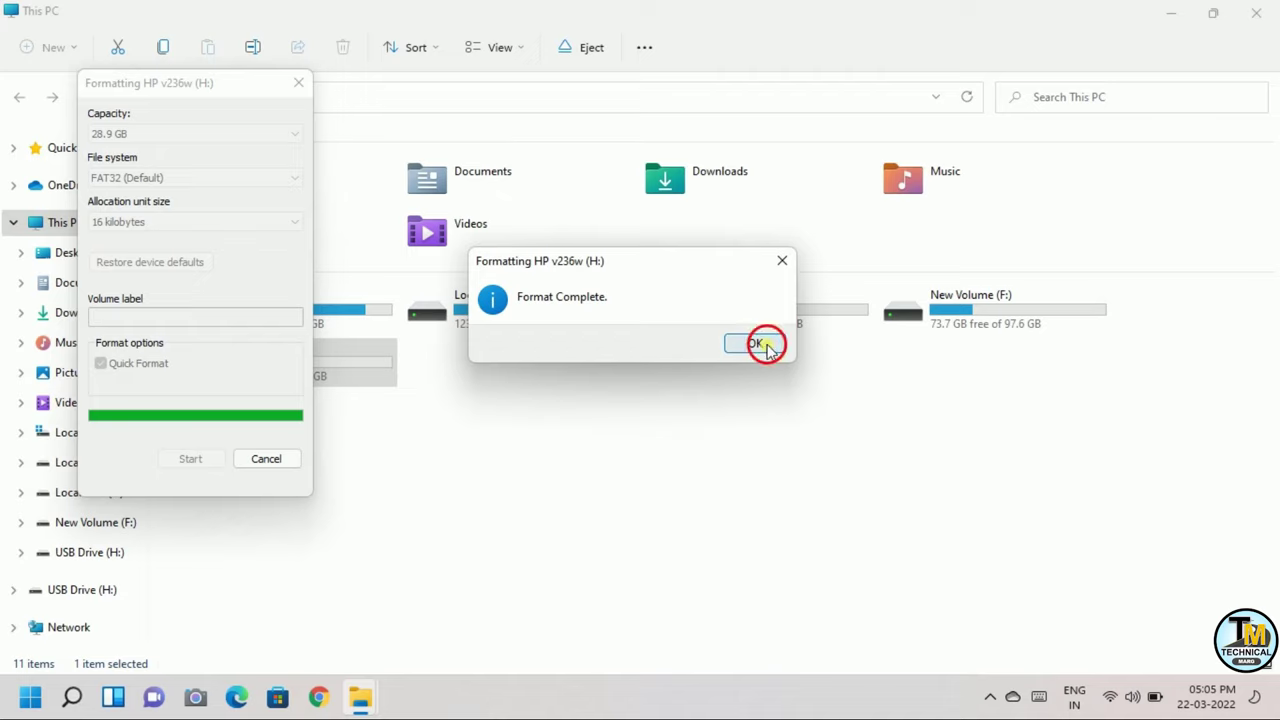
left_click(265, 459)
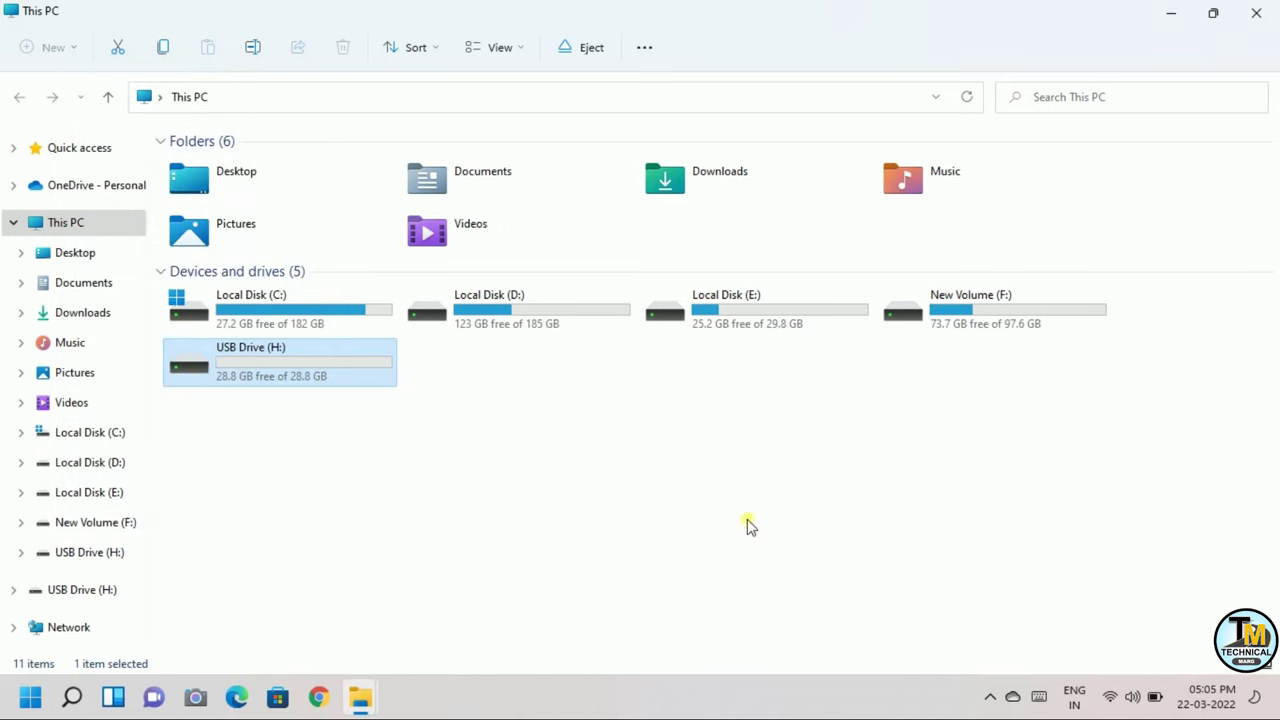
- Run rufus-3.18 from the Downloads folder as administrator, approve the permission request, and minimize File Explorer
left_click(82, 312)
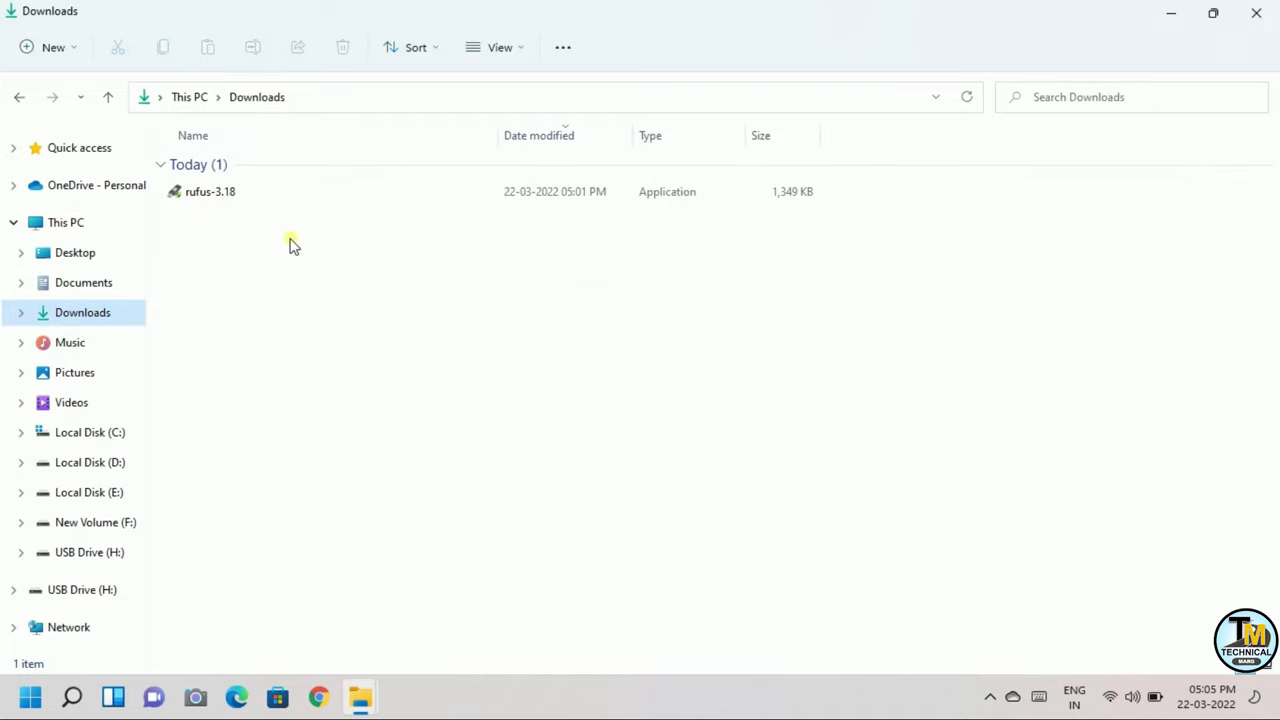
left_click(234, 196)
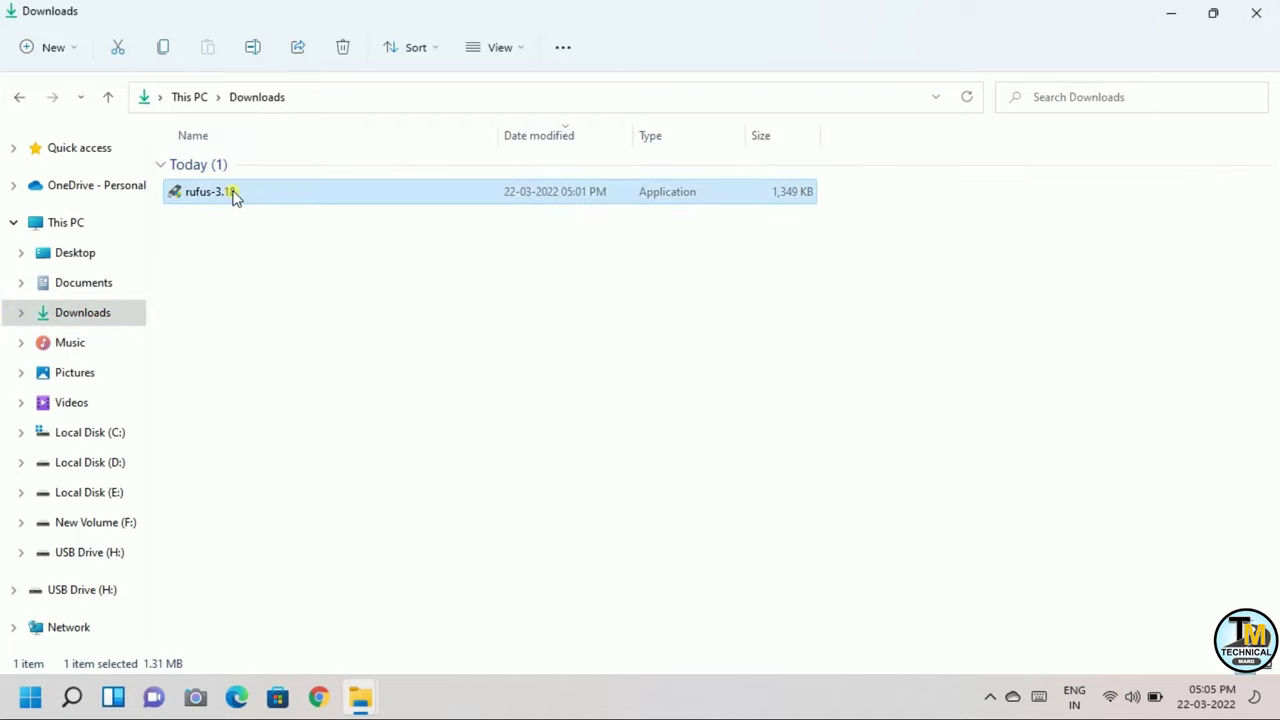
right_click(241, 193)
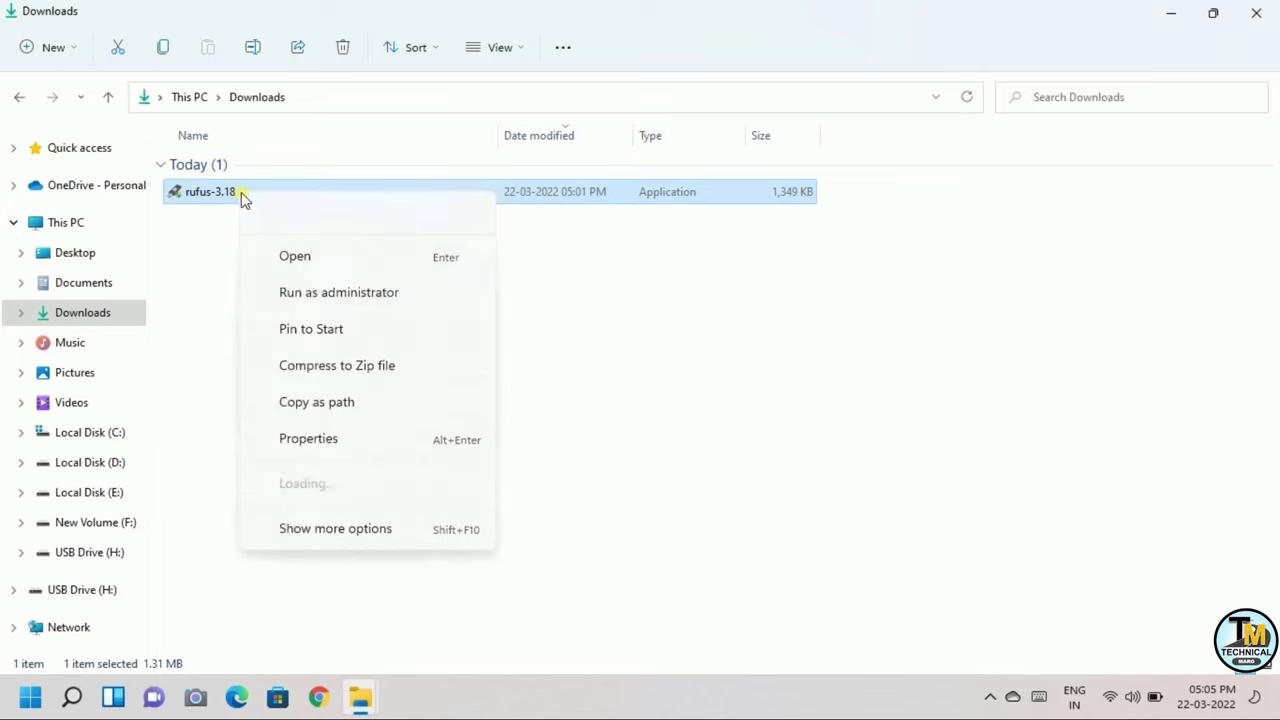
left_click(310, 284)
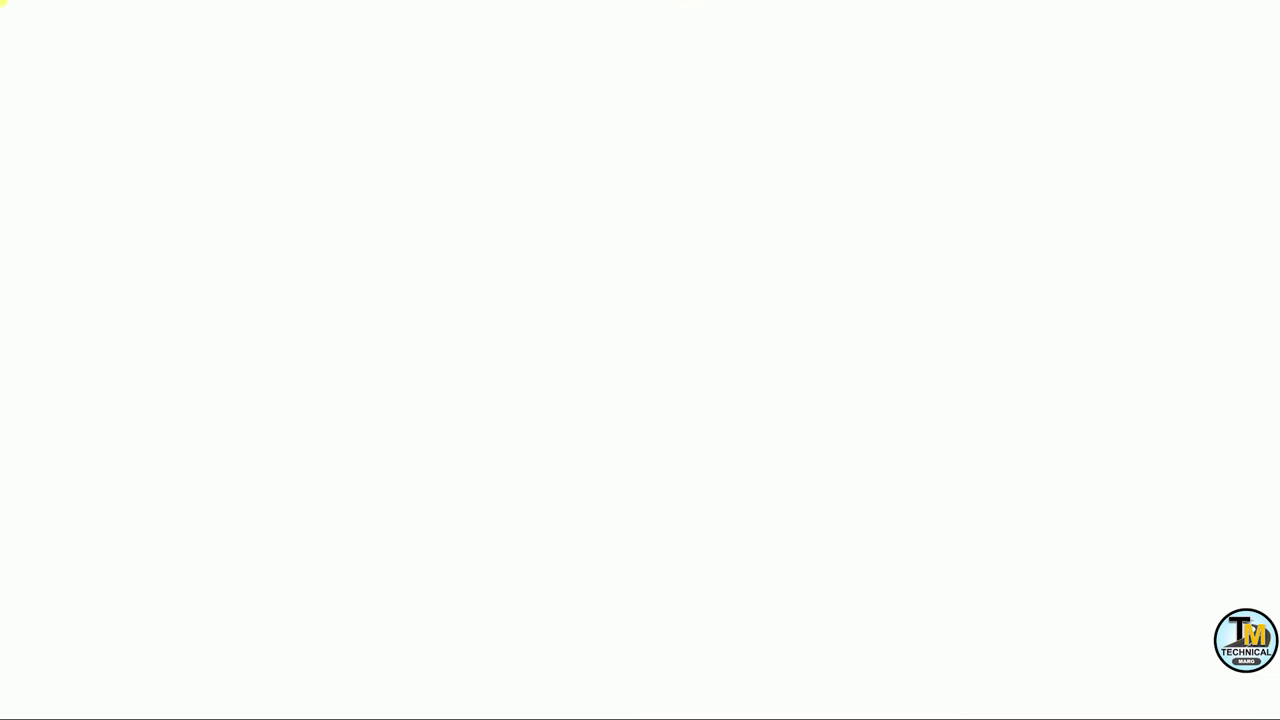
left_click(569, 503)
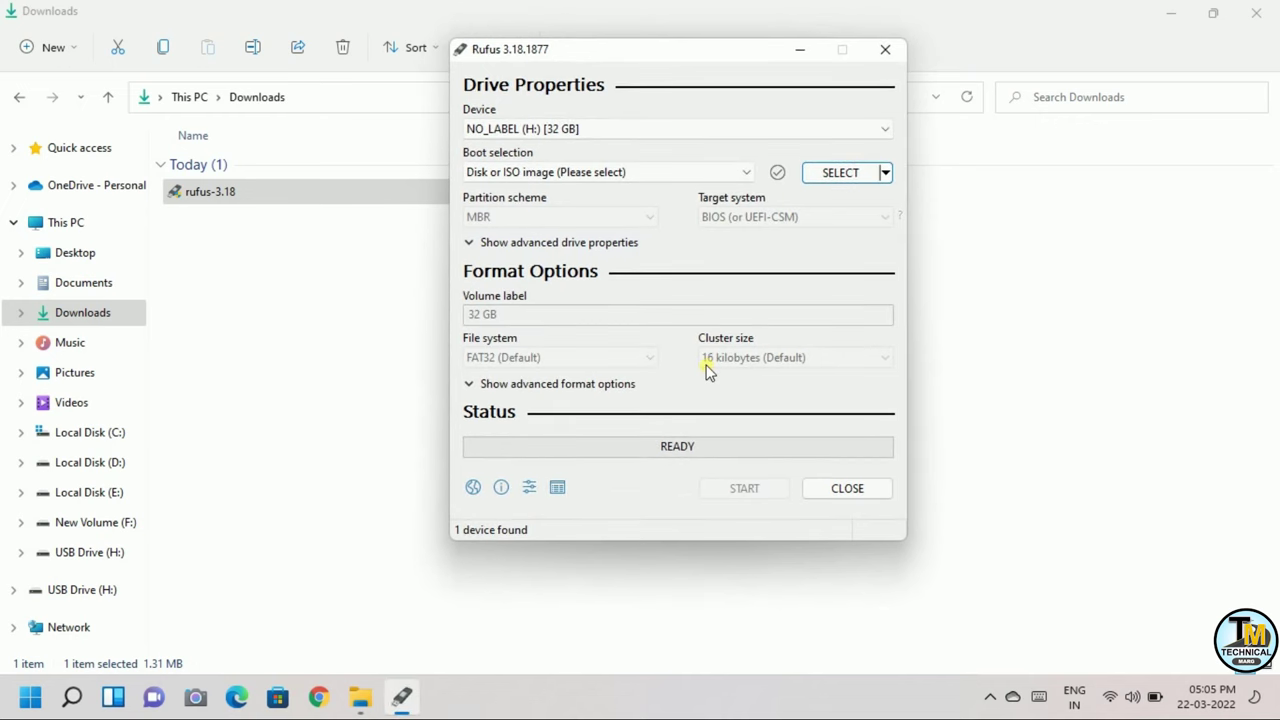
left_click(1170, 12)
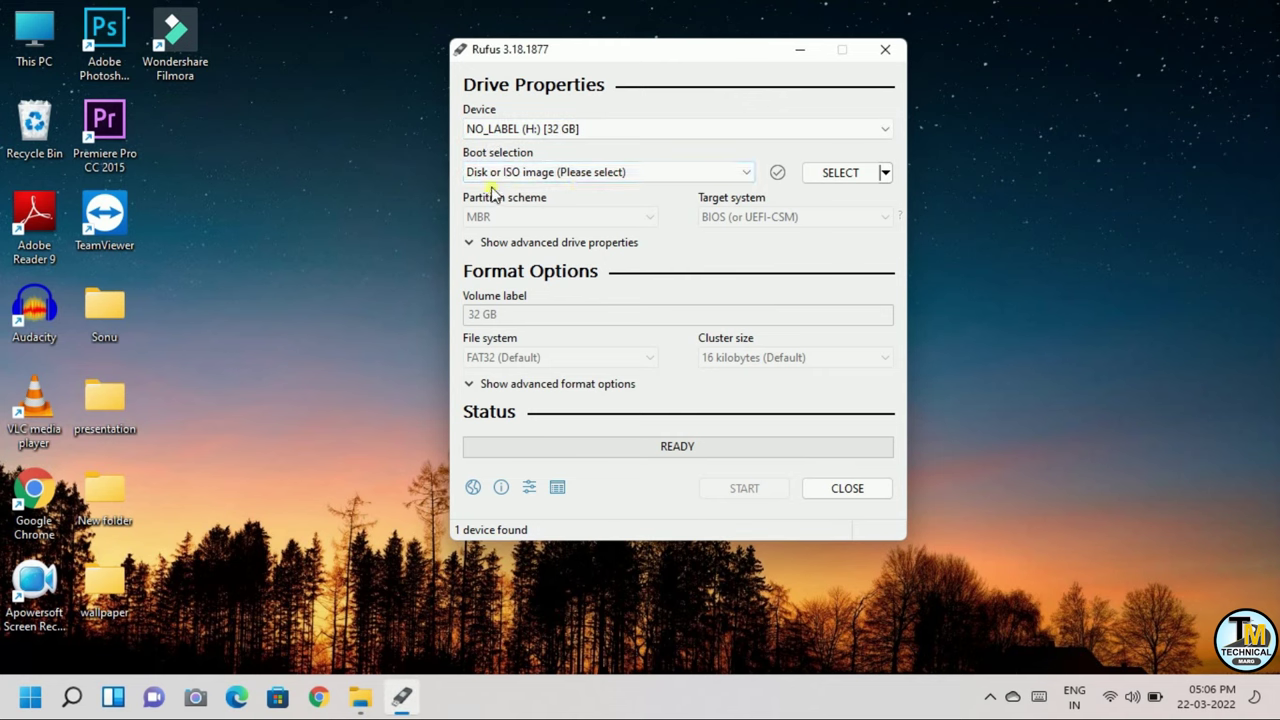
- Load the Win11_EnglishInternational_x64 disc image from the Windows 11 folder on Local Disk (D:) as boot selection, keeping the GPT partition scheme
left_click(853, 174)
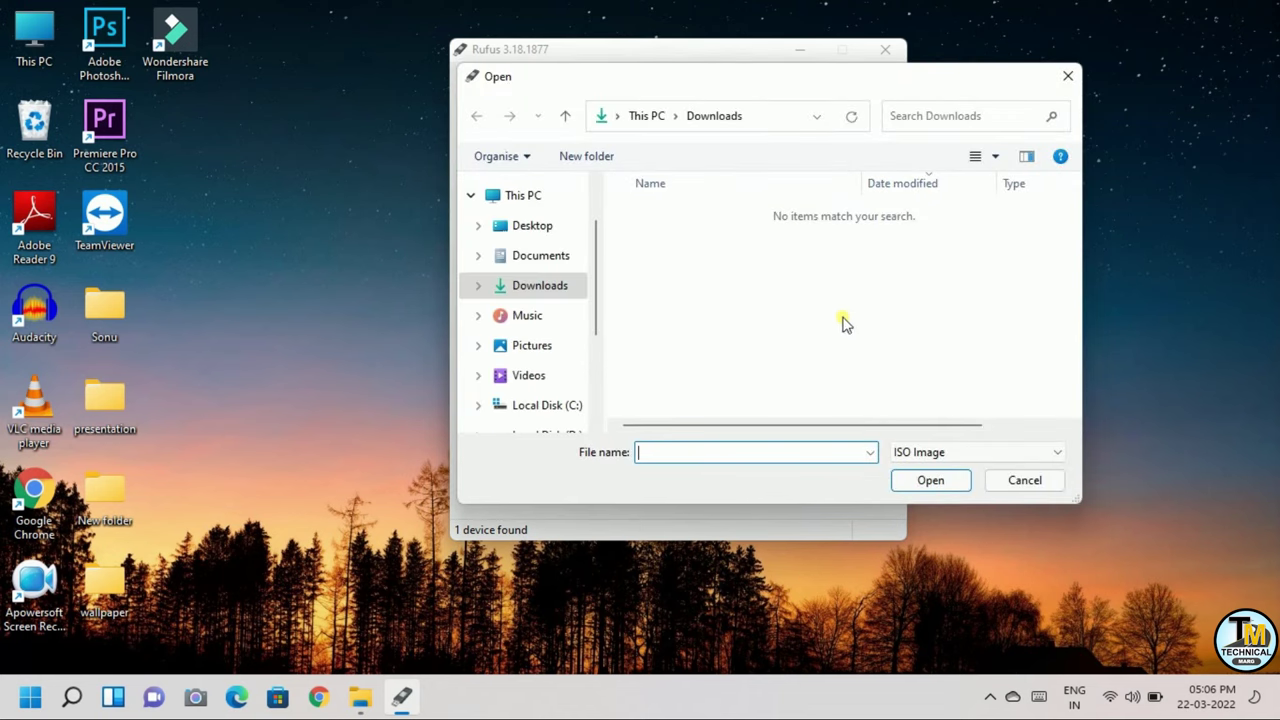
scroll(558, 375, "down", 2)
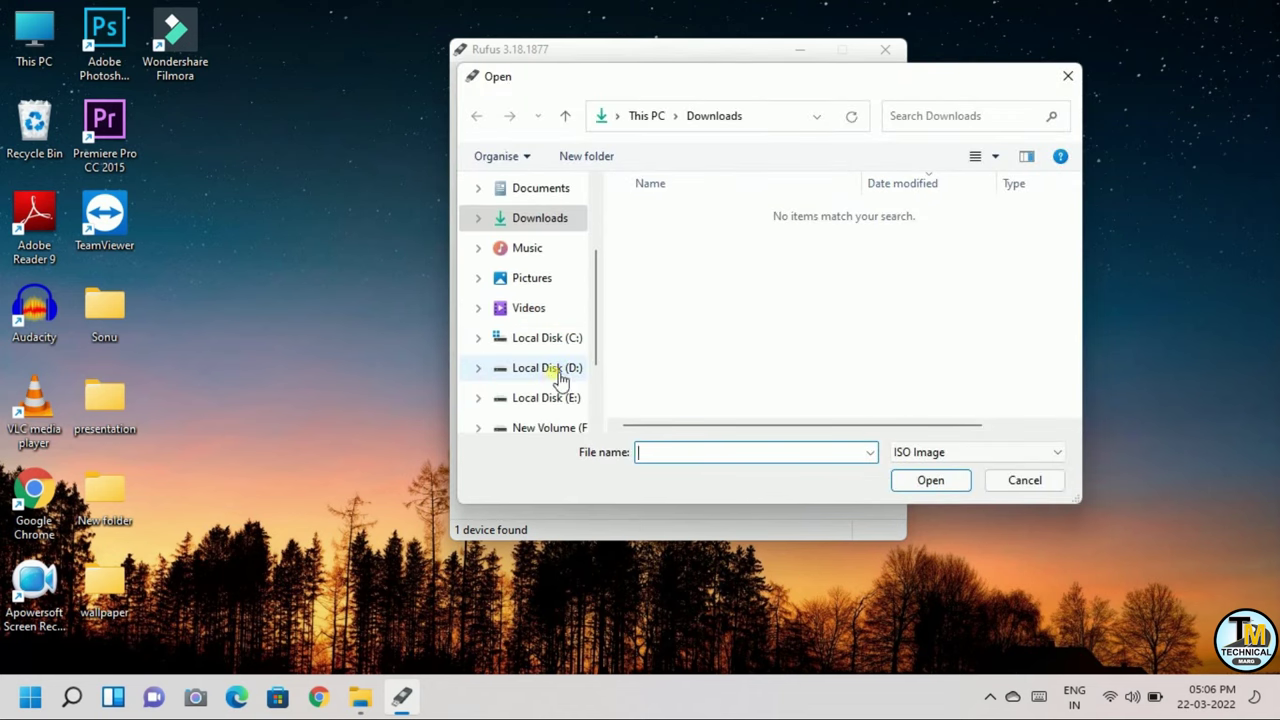
left_click(557, 369)
scroll(682, 325, "down", 3)
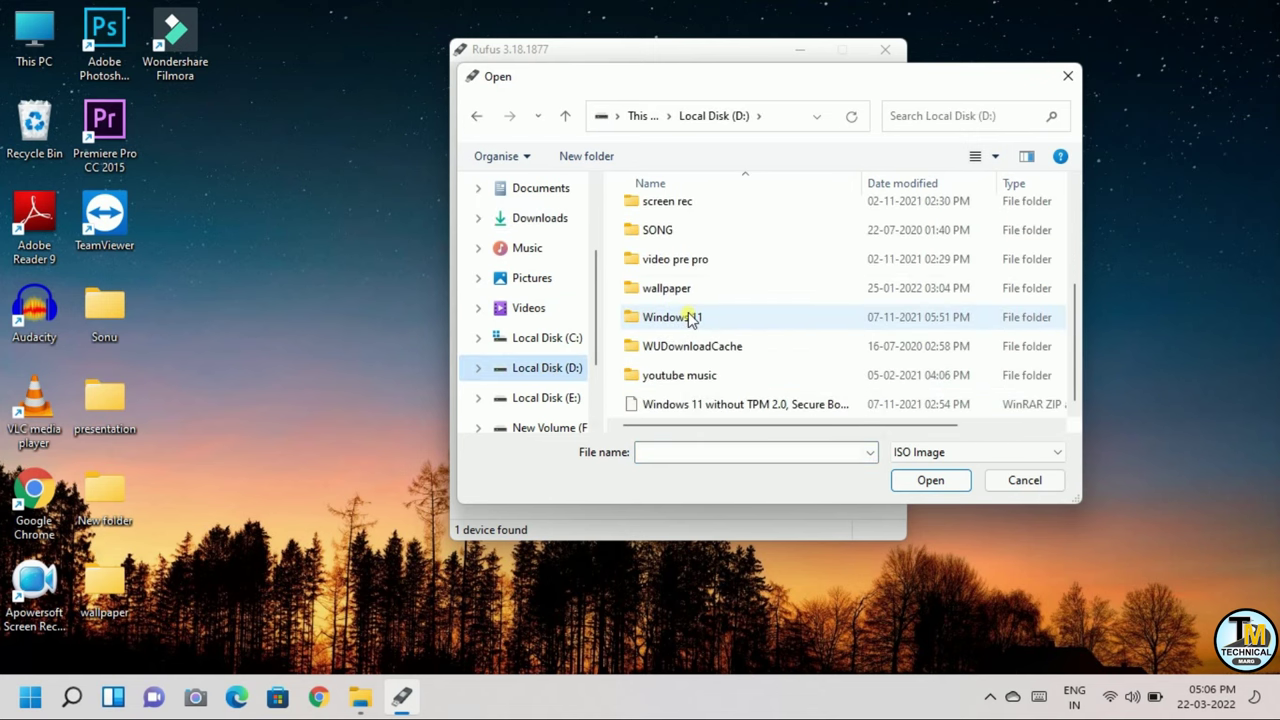
double_click(691, 318)
left_click(718, 244)
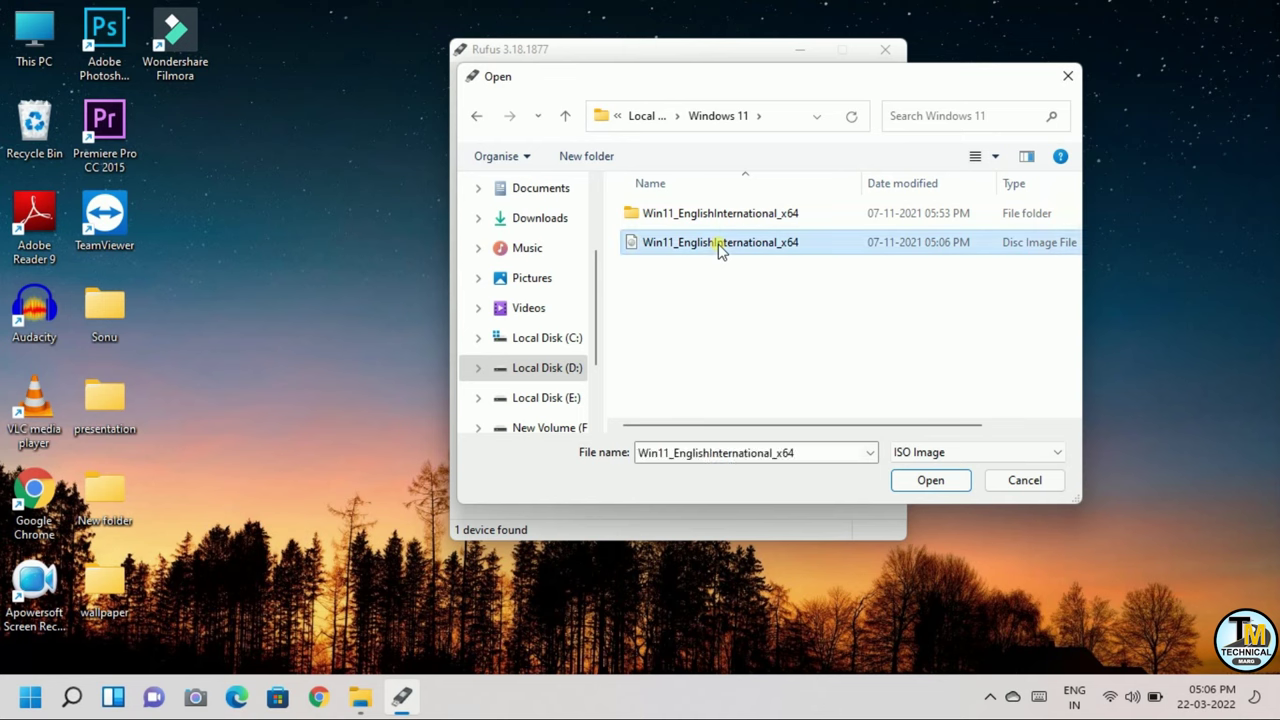
left_click(945, 484)
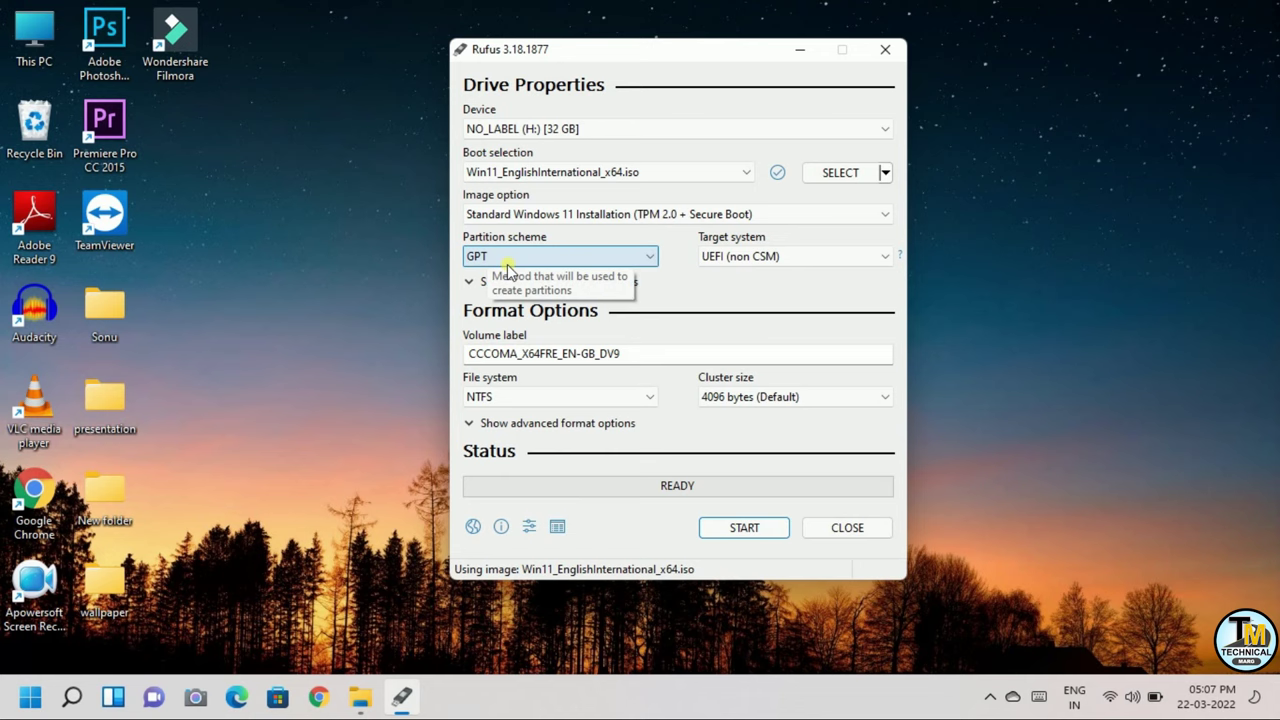
left_click(645, 257)
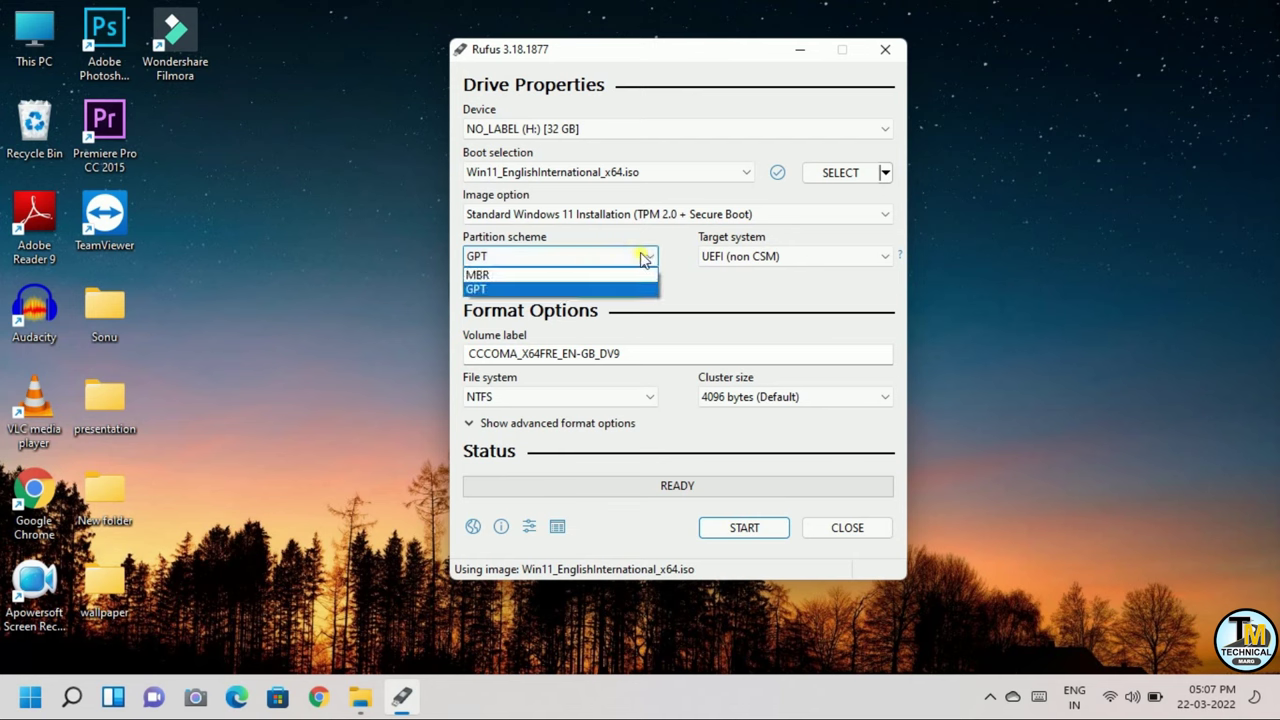
left_click(588, 290)
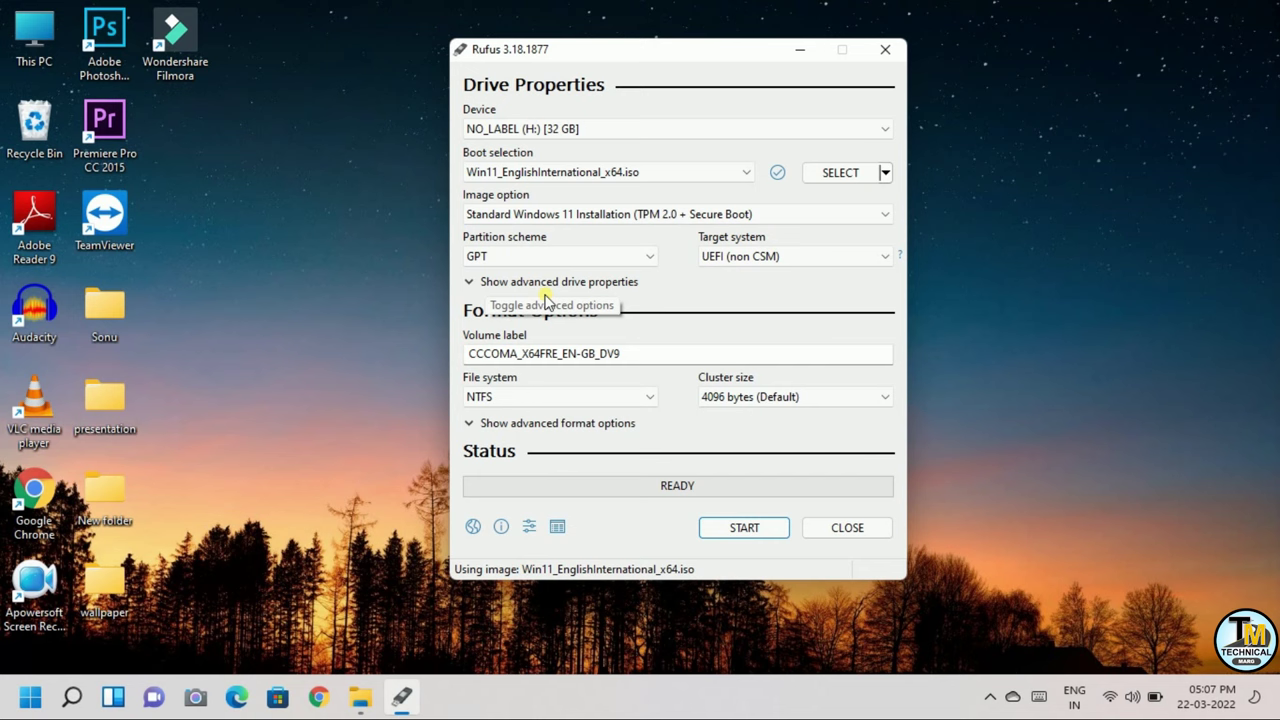
- Check the partition style of Disk 0 through its properties in Disk Management, and close Computer Management
right_click(24, 45)
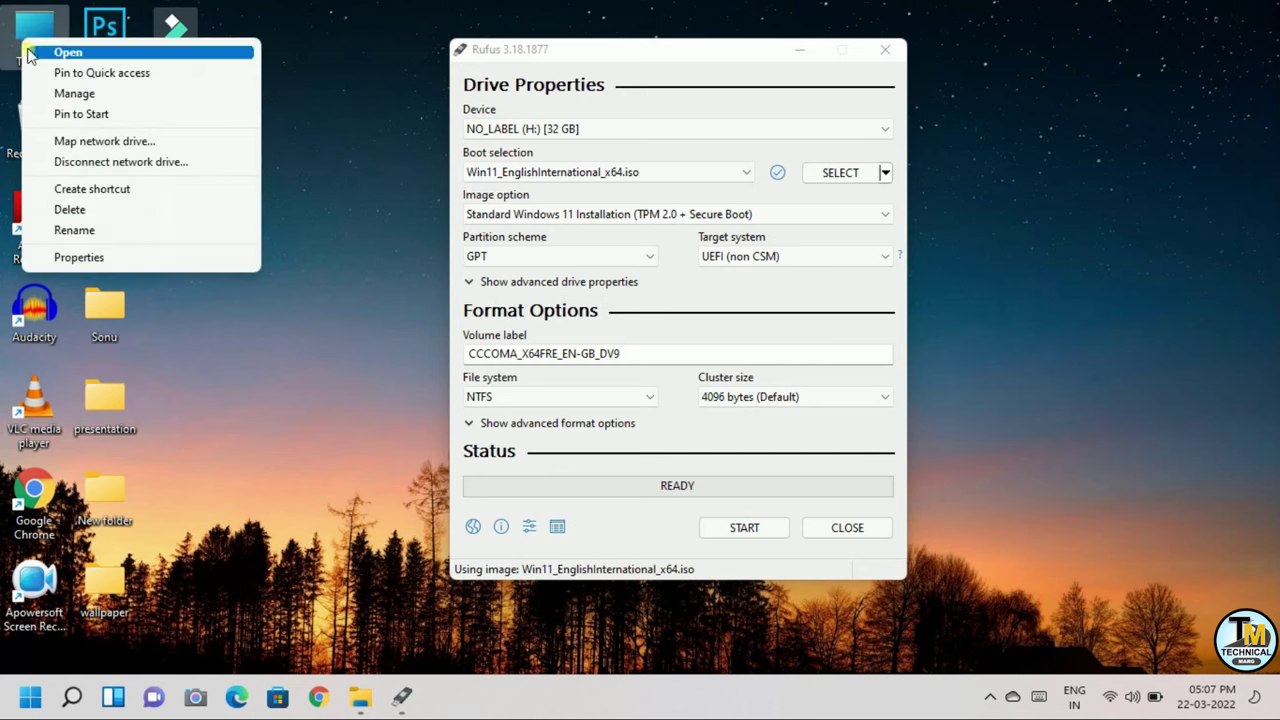
left_click(68, 94)
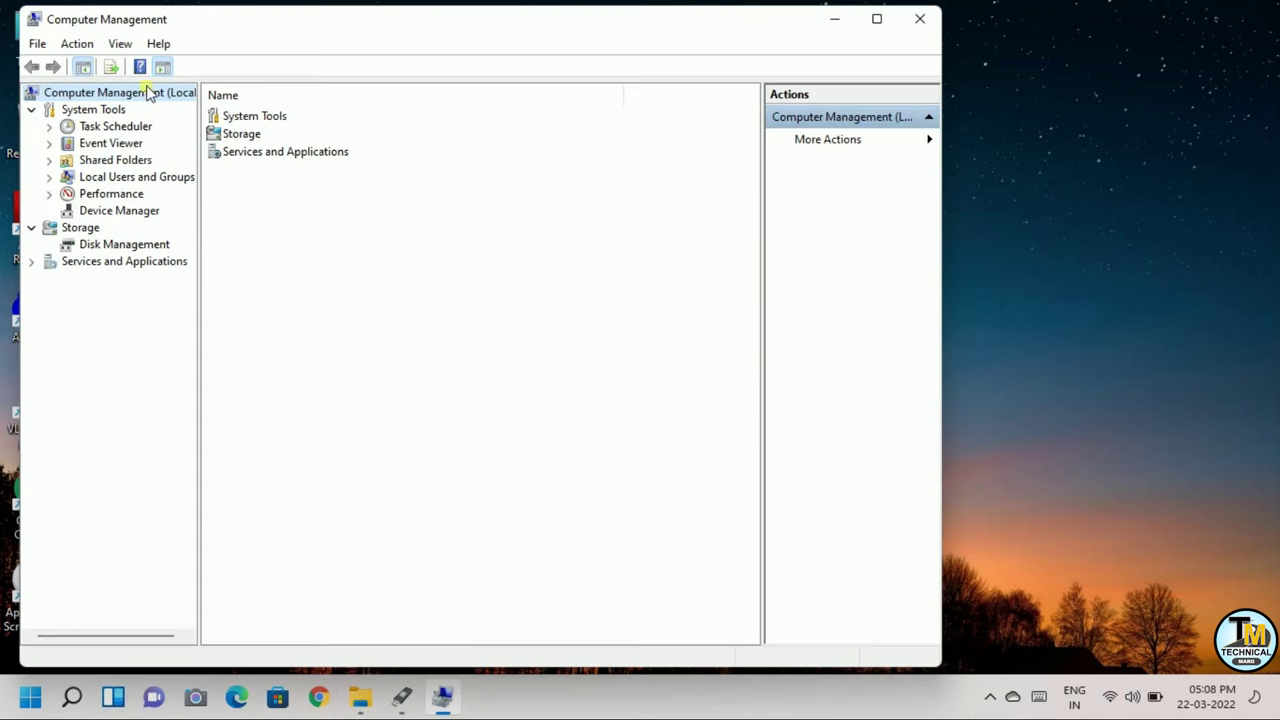
left_click(110, 251)
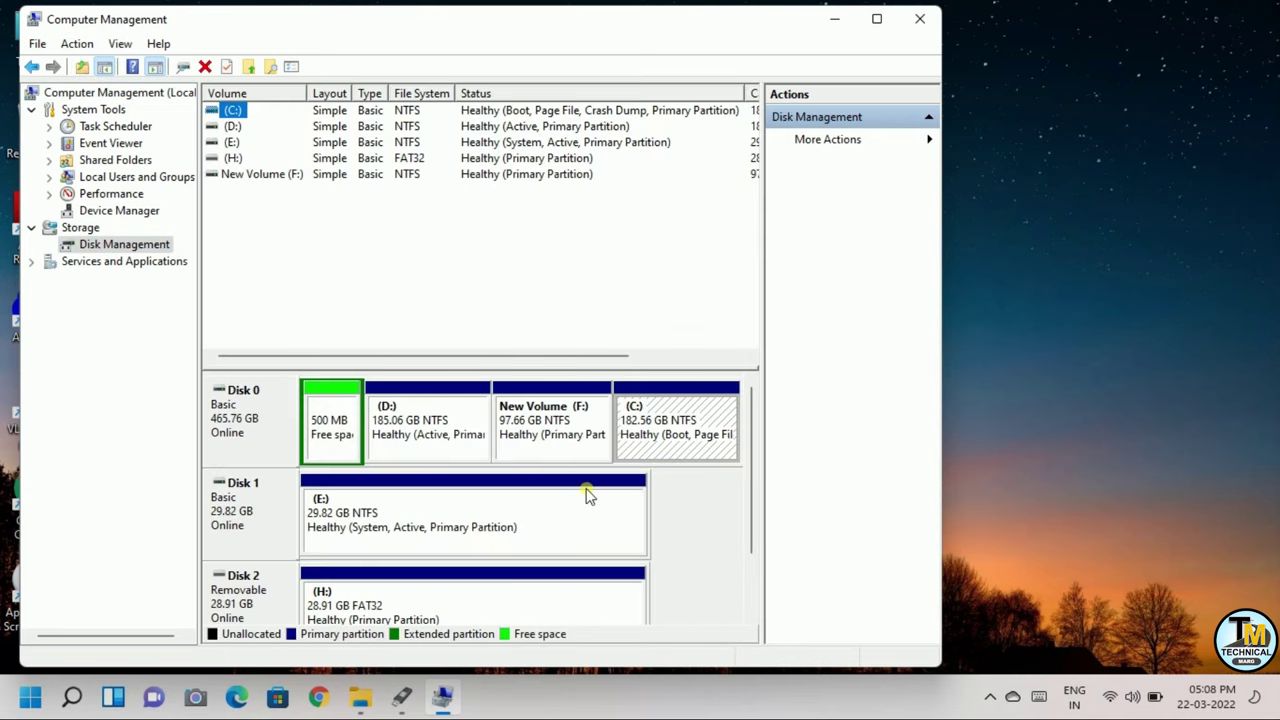
right_click(276, 442)
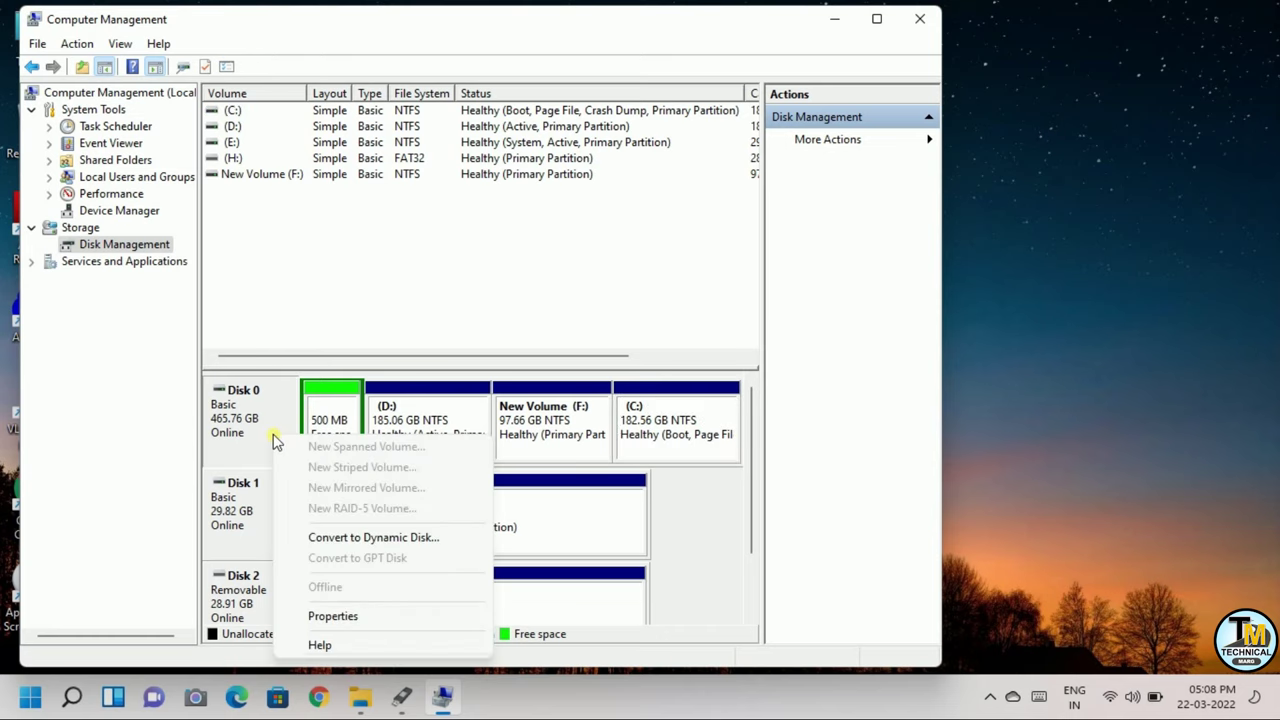
left_click(338, 616)
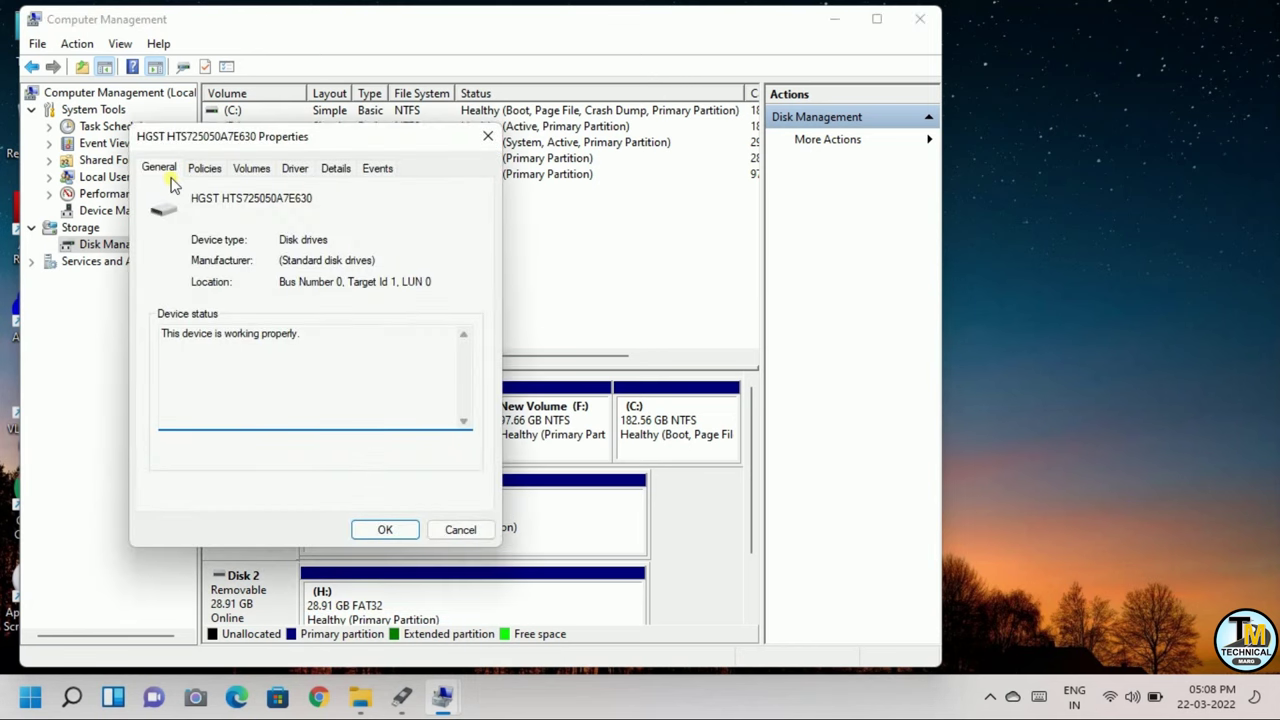
left_click(252, 169)
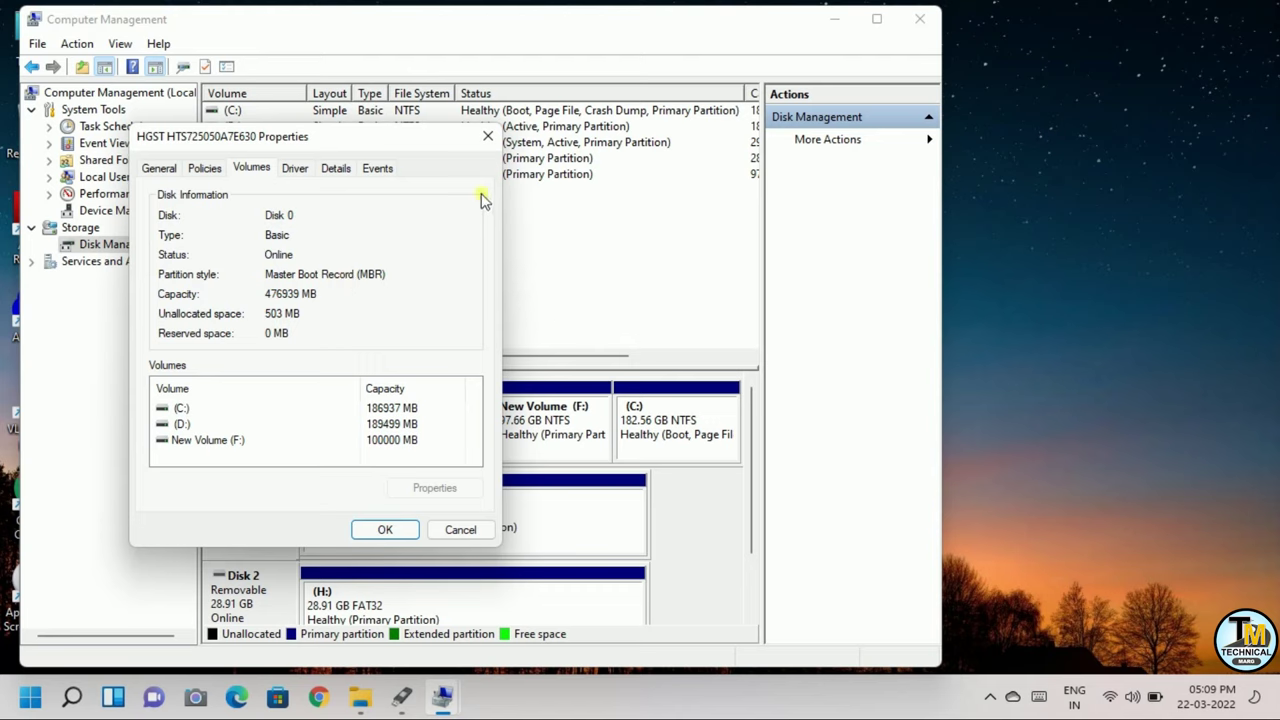
left_click(485, 139)
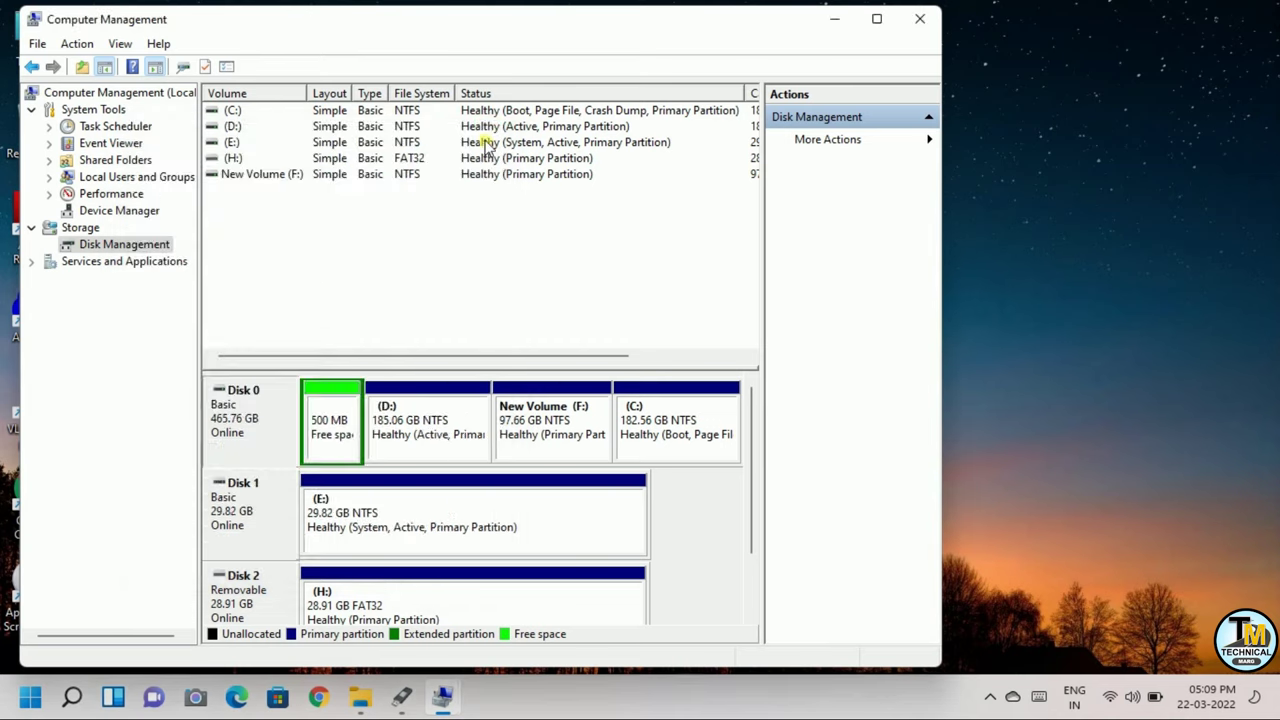
left_click(916, 18)
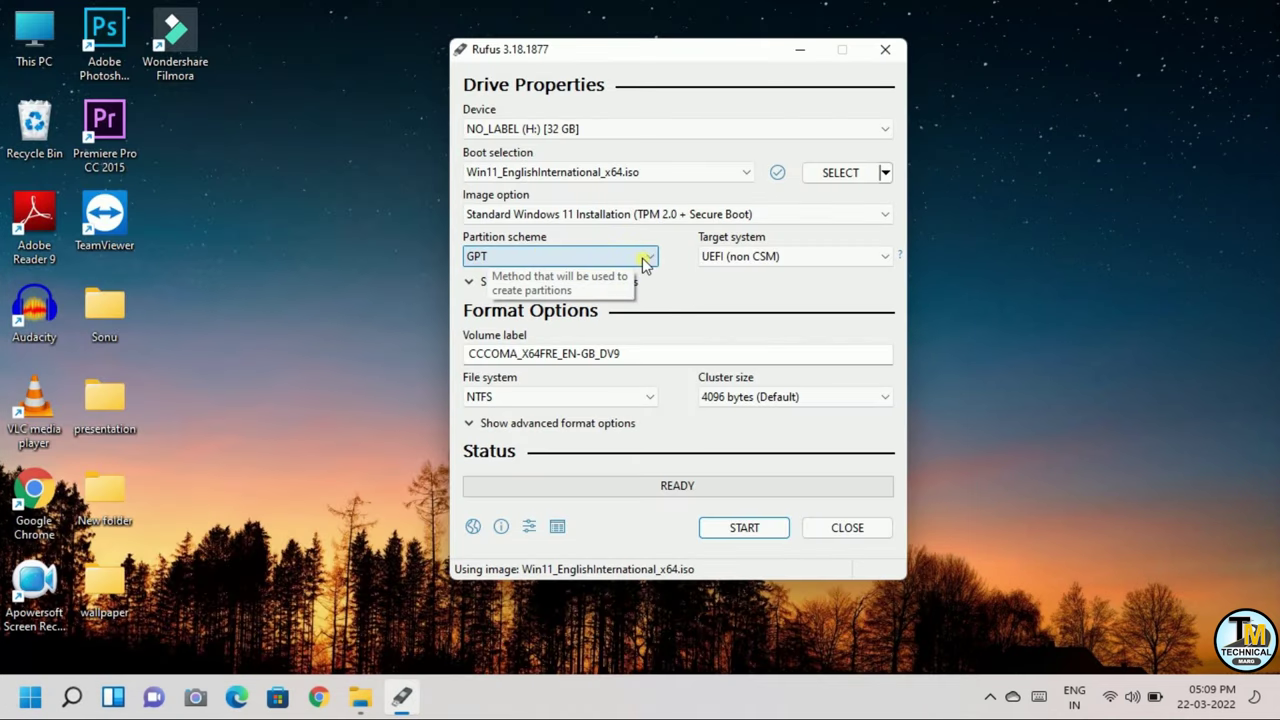
- Set the Rufus partition scheme to MBR and start writing the USB drive, accepting that its data is erased
left_click(645, 258)
left_click(592, 274)
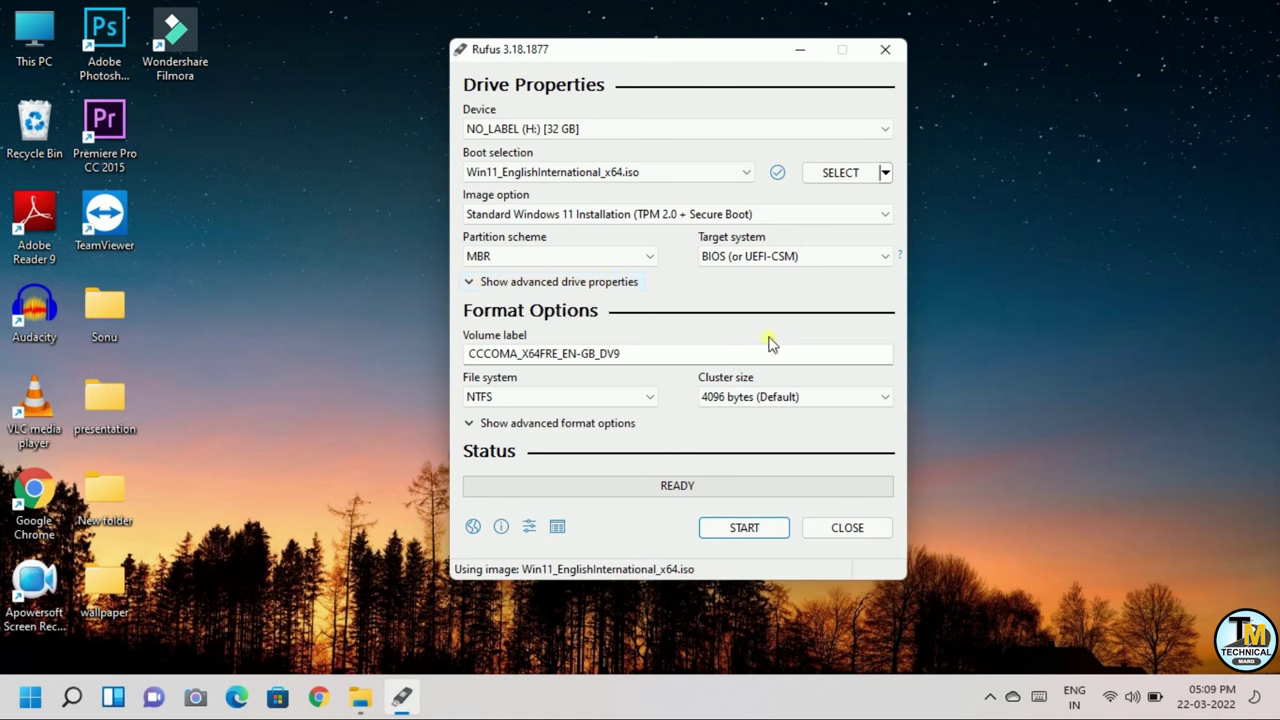
left_click(740, 528)
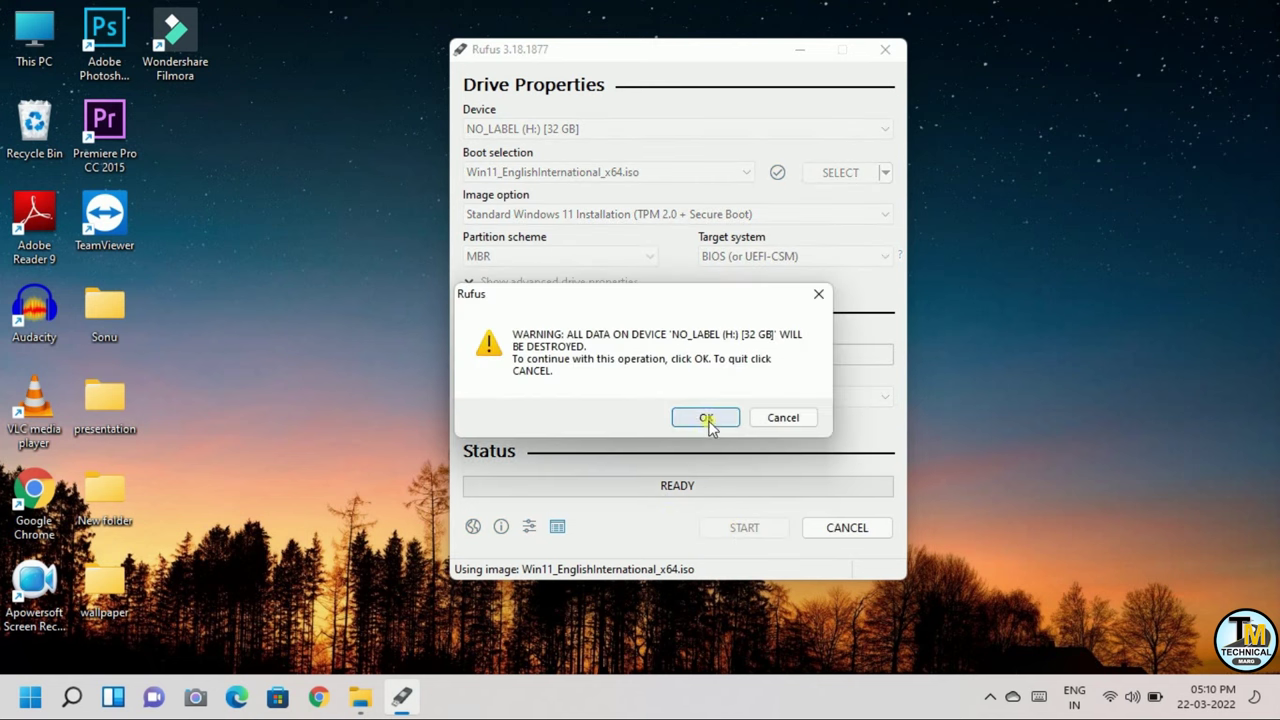
left_click(708, 419)
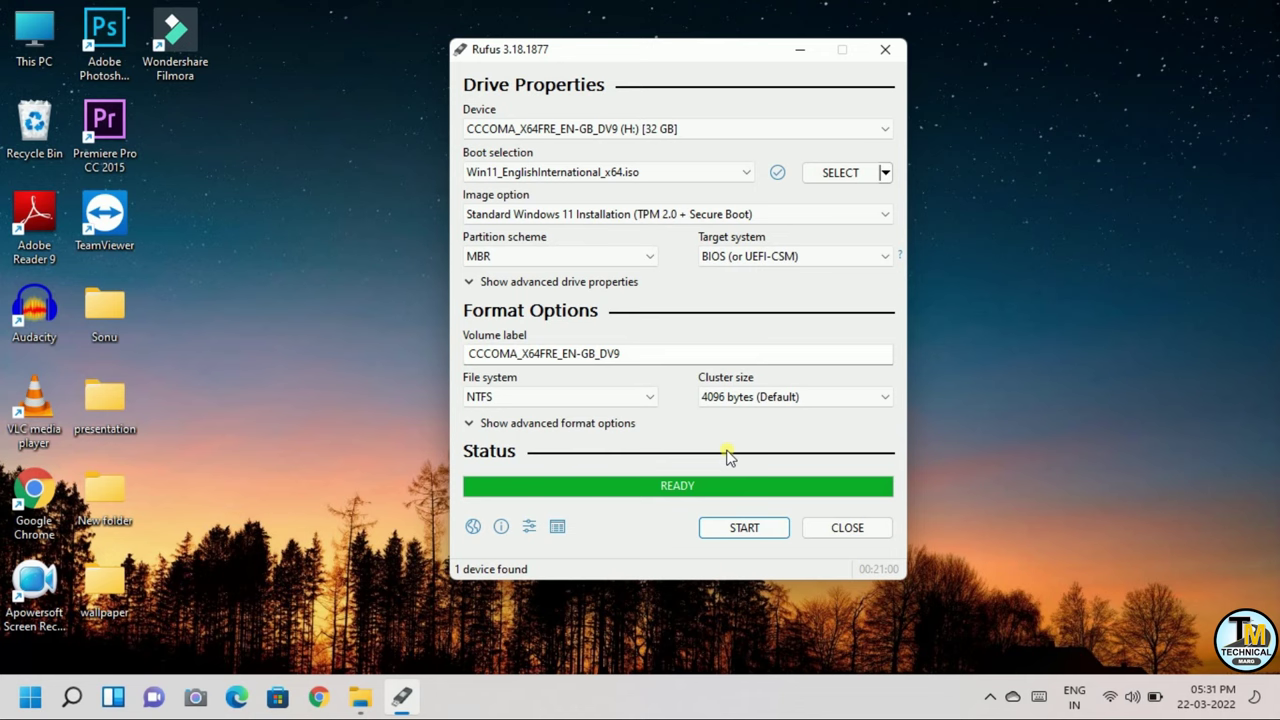
- Close Rufus and check the finished USB drive (H:) in This PC
left_click(861, 530)
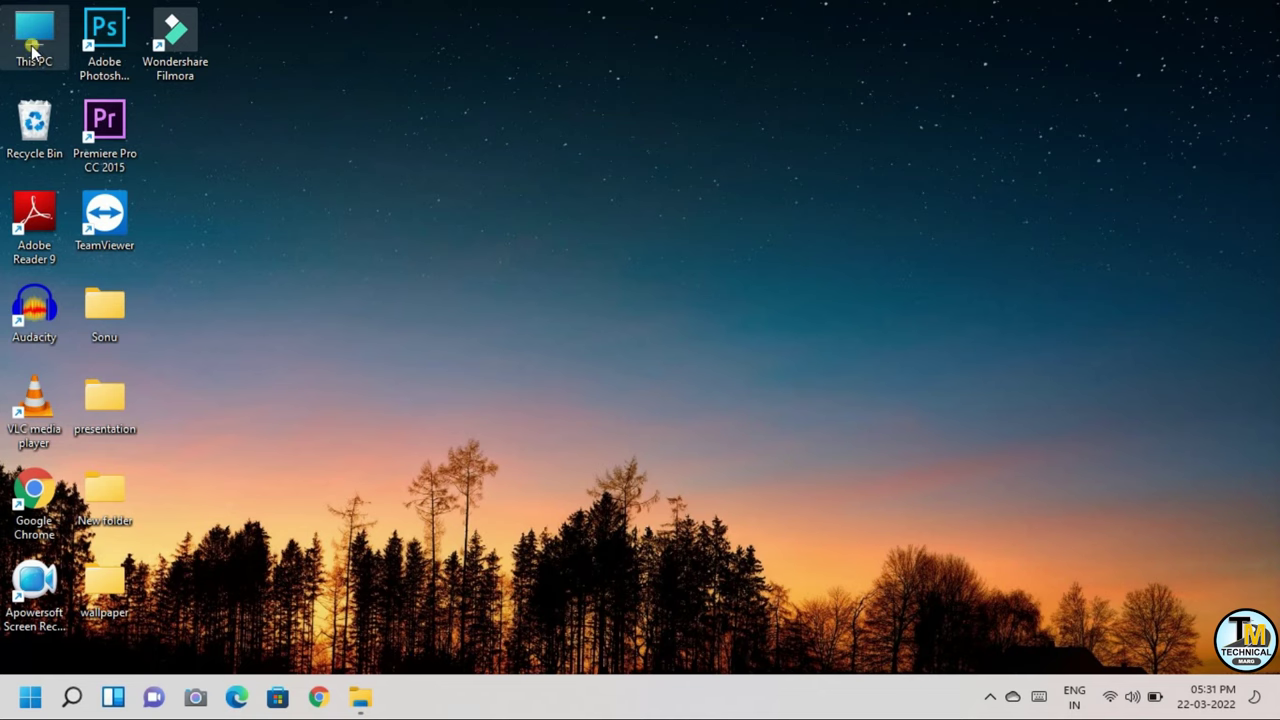
double_click(33, 45)
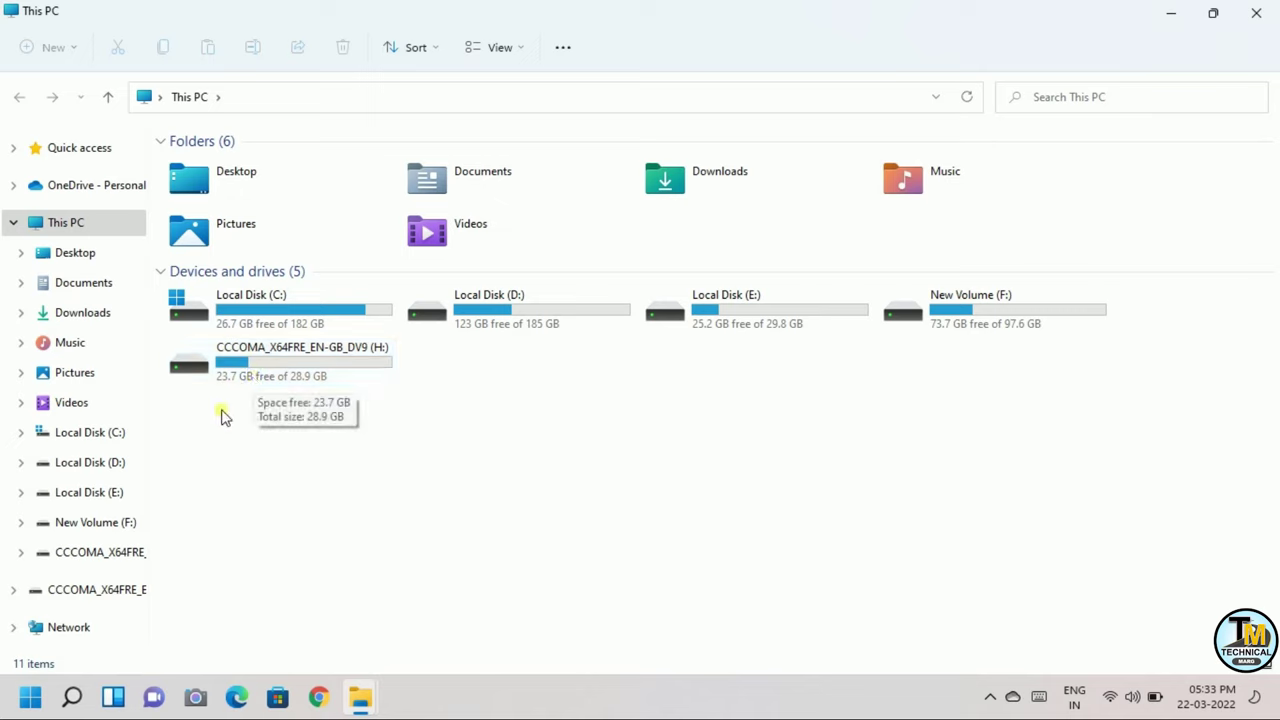
left_click(271, 384)
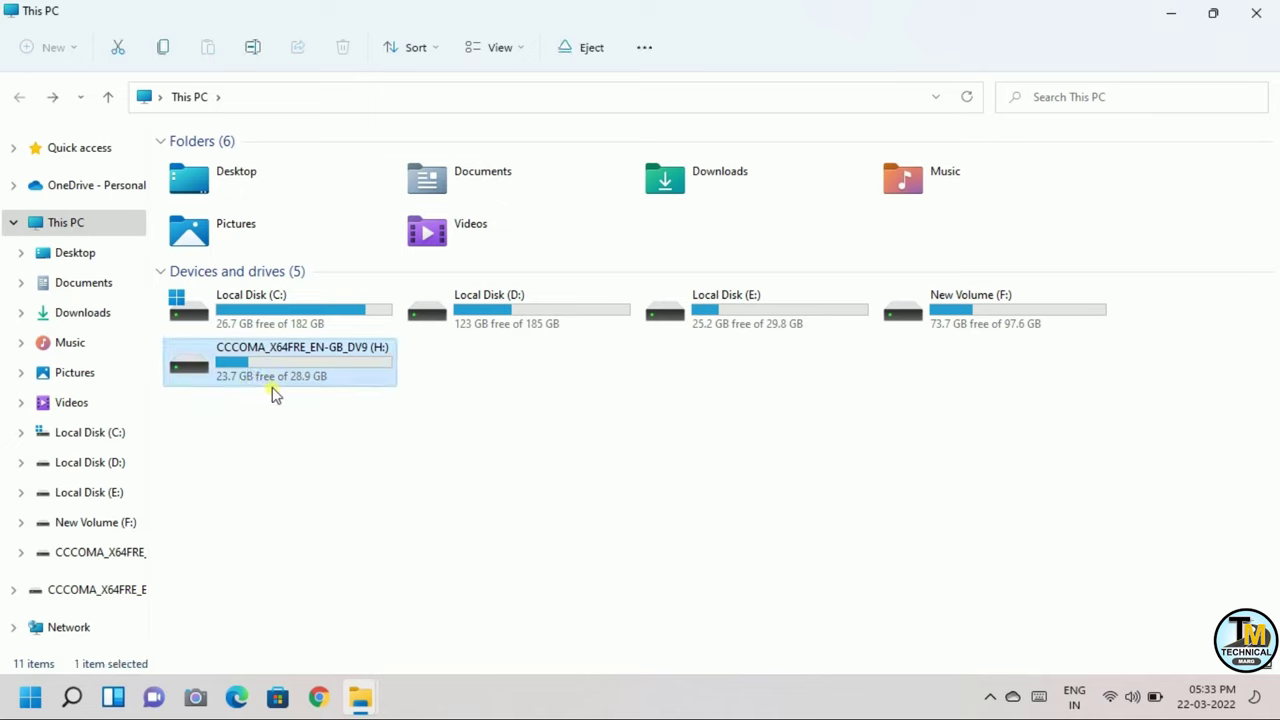